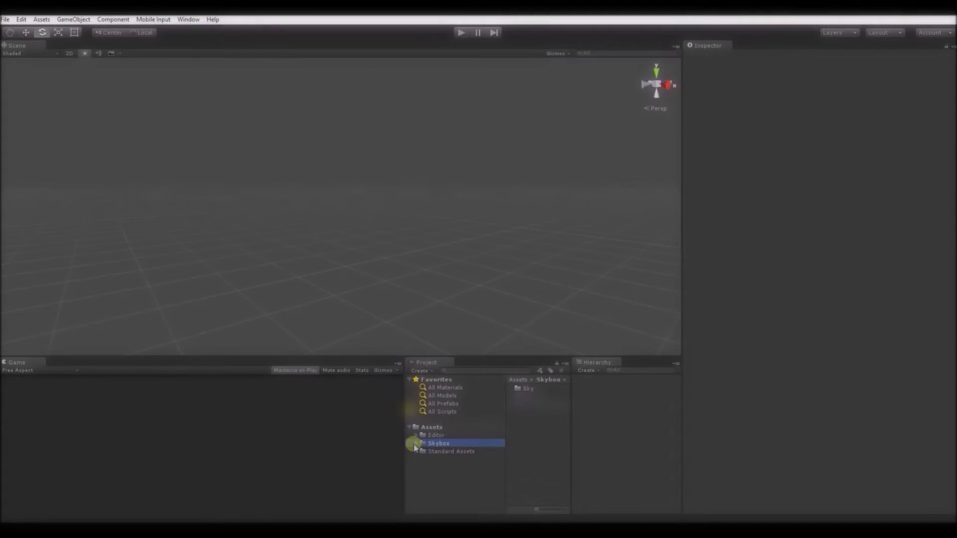
# - Expand the Skybox folder and open its Sky subfolder holding the six sky textures
pyautogui.click(416, 443)
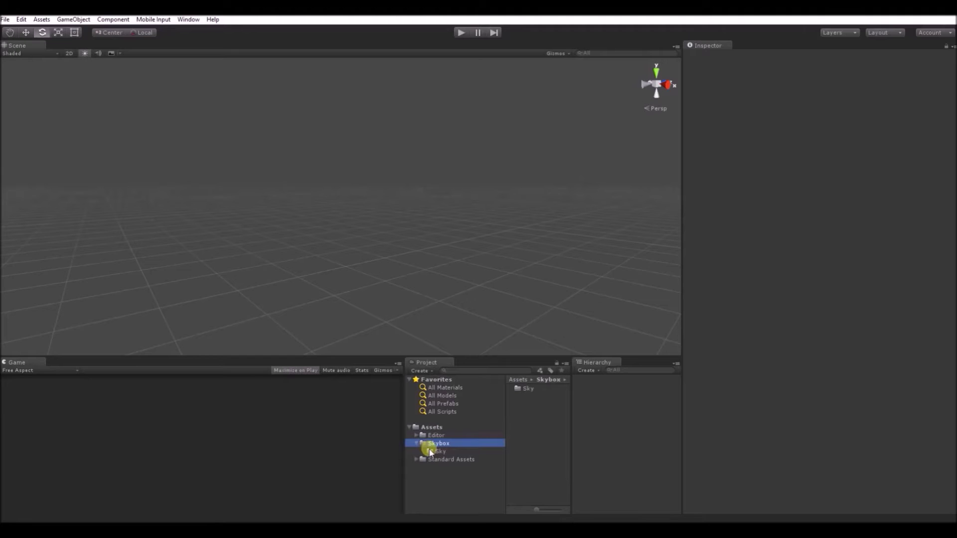
pyautogui.click(431, 452)
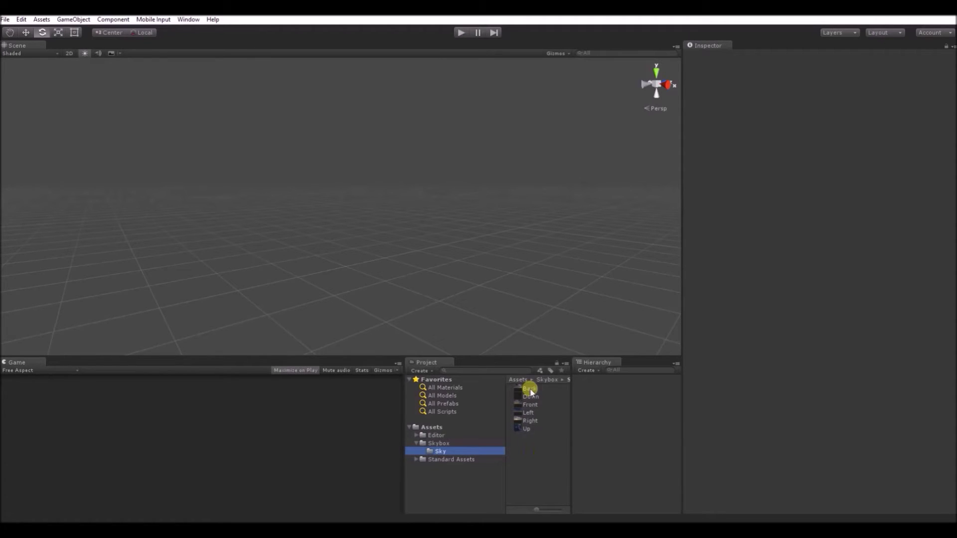
# - Create a new material in the Sky folder and name it Skybox
pyautogui.rightClick(537, 440)
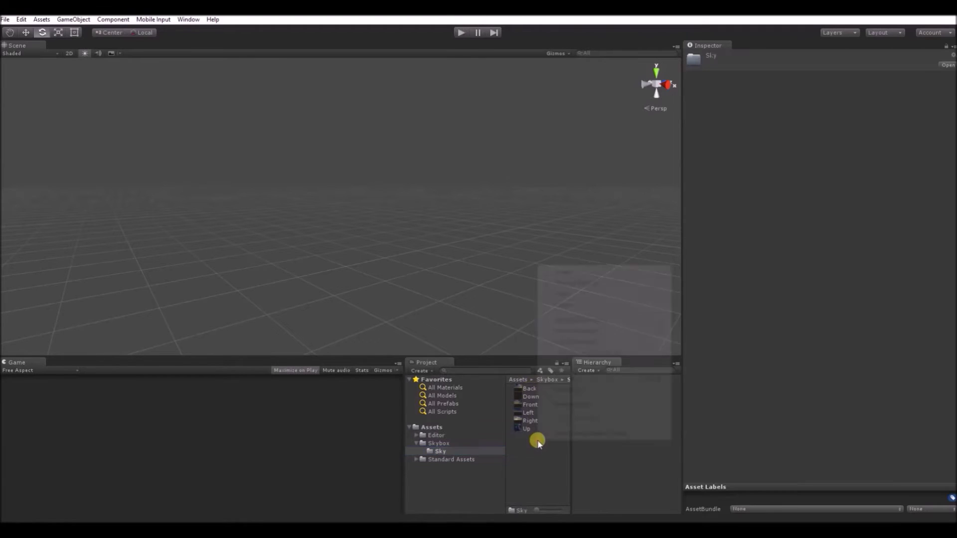
pyautogui.moveTo(624, 280)
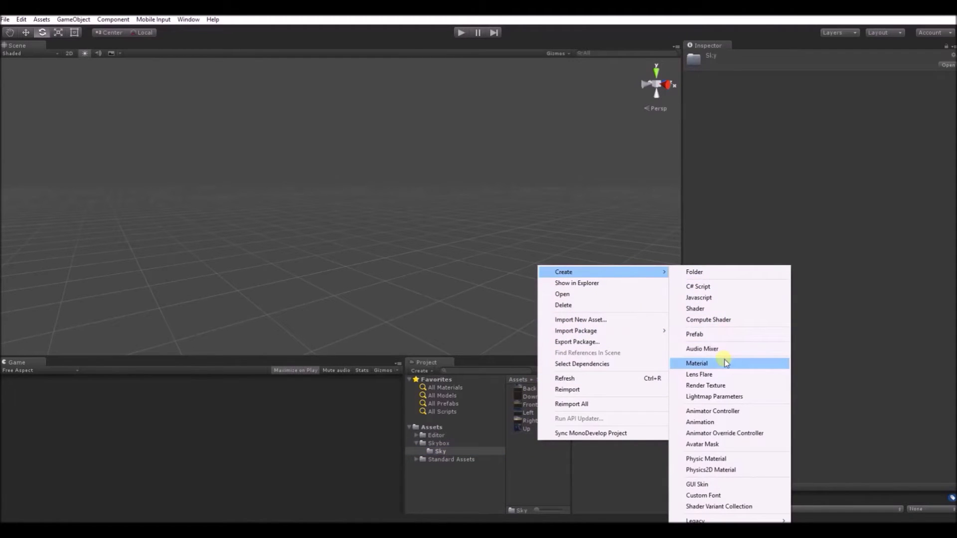
pyautogui.click(725, 363)
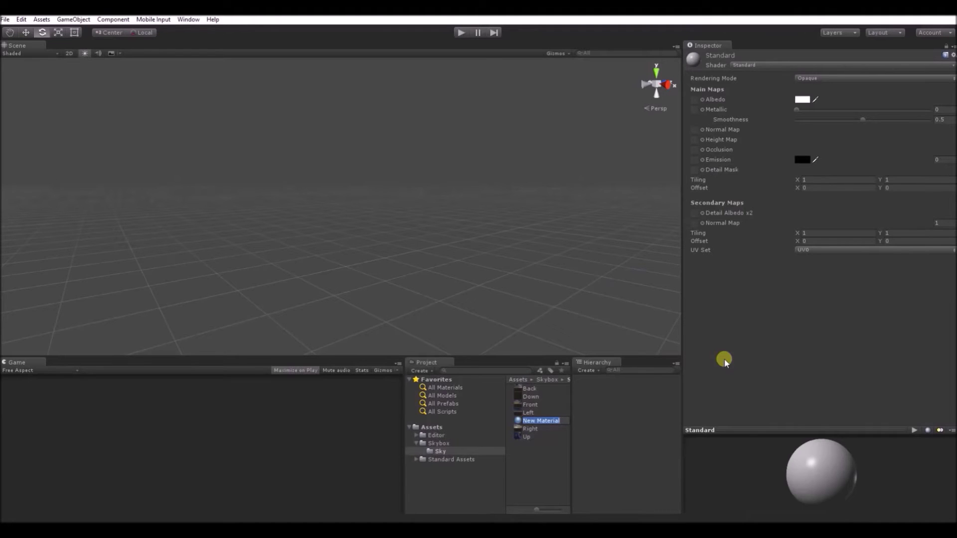
pyautogui.write('Skybox')
pyautogui.click(530, 430)
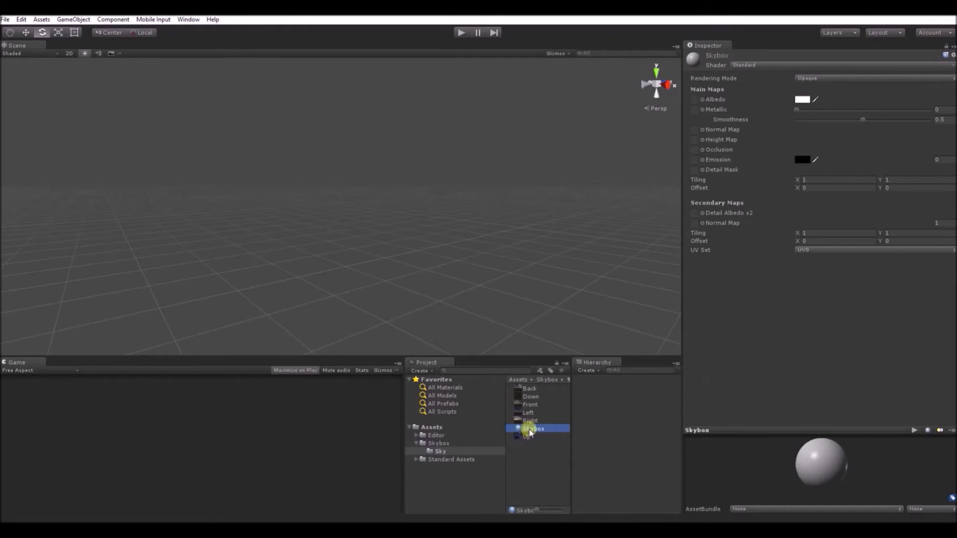
# - Switch the Skybox material's shader to Skybox > 6 Sided
pyautogui.click(758, 62)
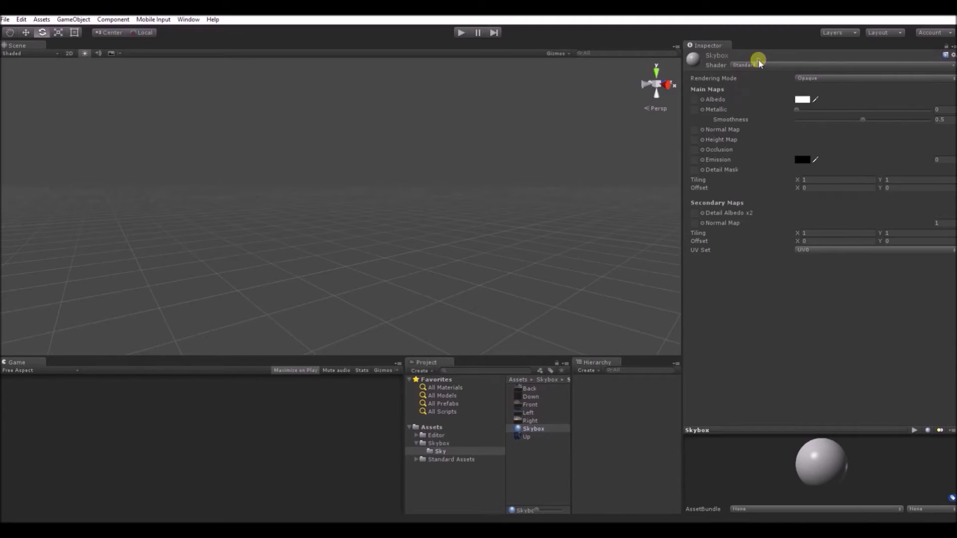
pyautogui.moveTo(787, 176)
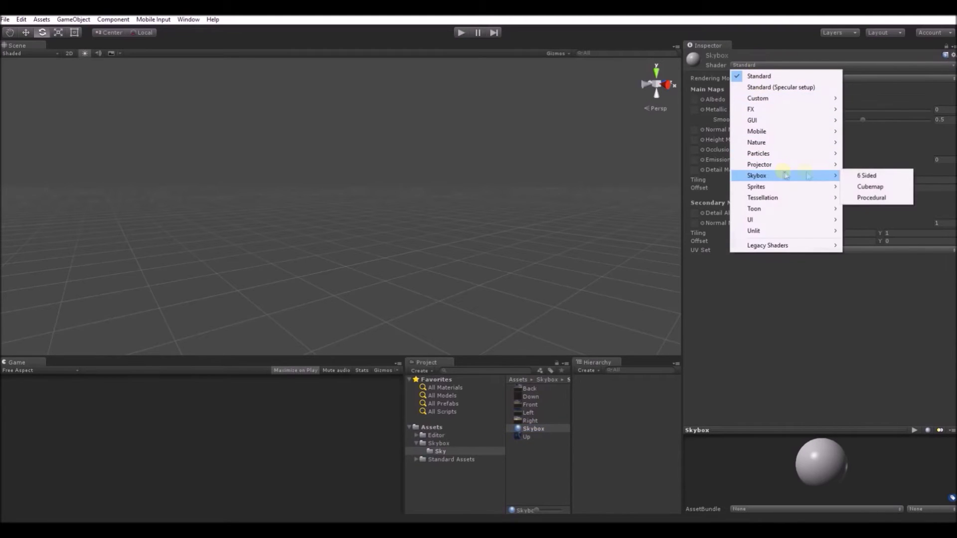
pyautogui.click(867, 176)
# - Assign the Up, Down, Back, Front and Right textures to their matching skybox faces
pyautogui.moveTo(525, 435); pyautogui.dragTo(936, 262)
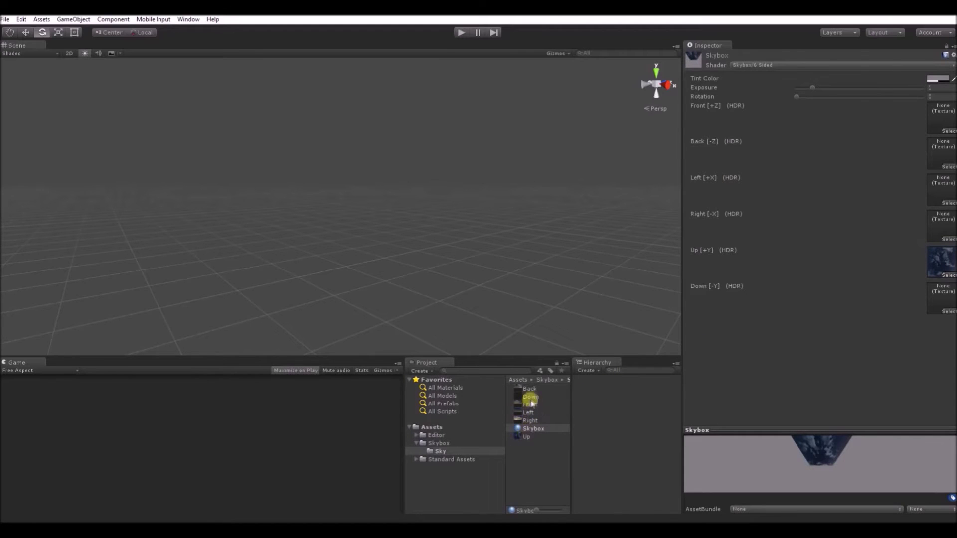
pyautogui.moveTo(529, 397); pyautogui.dragTo(940, 299)
pyautogui.moveTo(530, 388); pyautogui.dragTo(944, 152)
pyautogui.moveTo(530, 404); pyautogui.dragTo(937, 123)
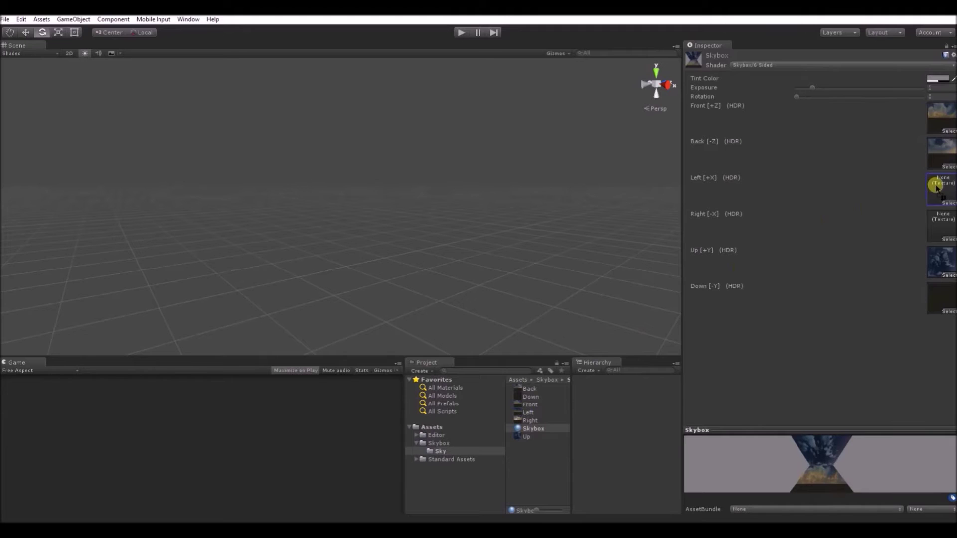
pyautogui.moveTo(523, 421); pyautogui.dragTo(934, 226)
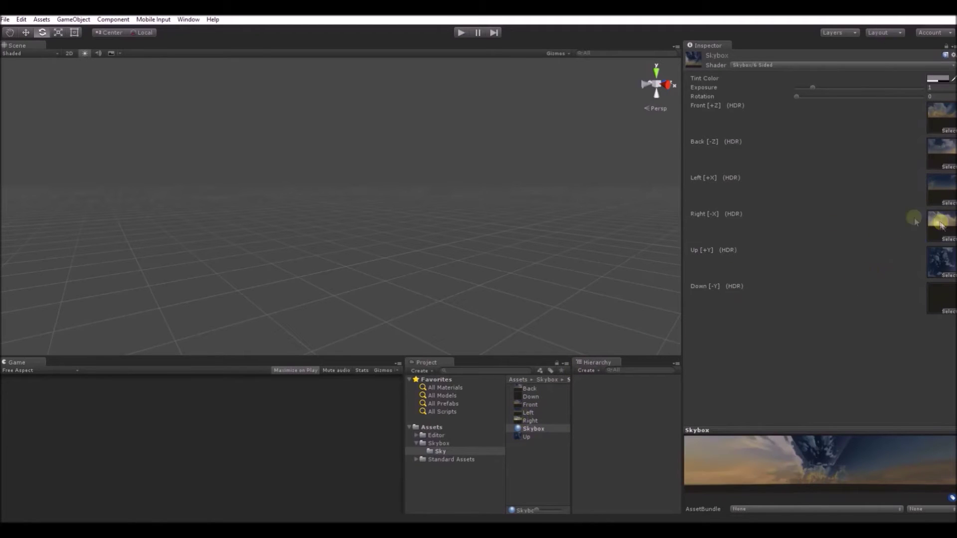
# - Apply the Skybox material as the scene sky and turn the view toward the sunset sun
pyautogui.click(518, 432)
pyautogui.moveTo(507, 389); pyautogui.dragTo(474, 134)
pyautogui.moveTo(452, 236); pyautogui.dragTo(310, 241, button='right')
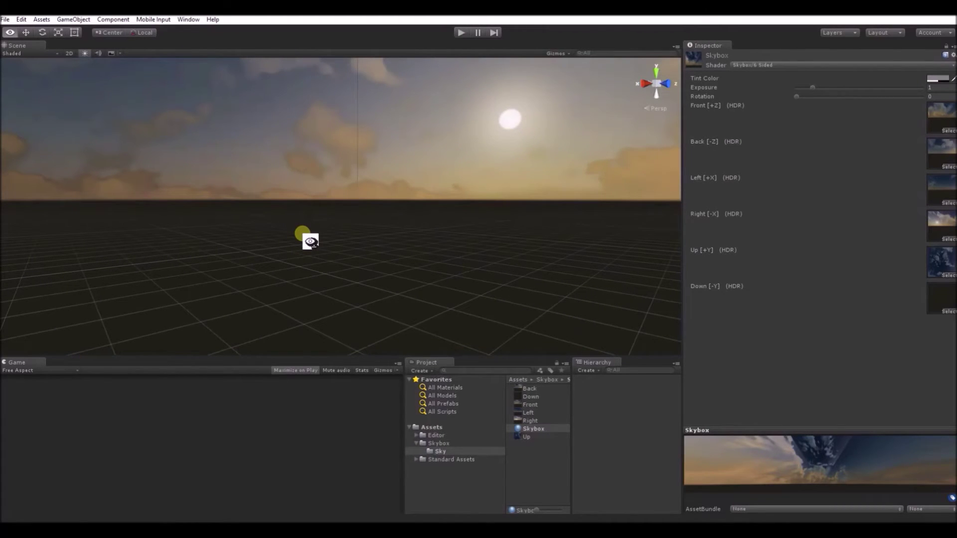
pyautogui.moveTo(310, 242); pyautogui.dragTo(303, 238, button='right')
pyautogui.press('e')
pyautogui.moveTo(291, 232); pyautogui.dragTo(292, 230, button='right')
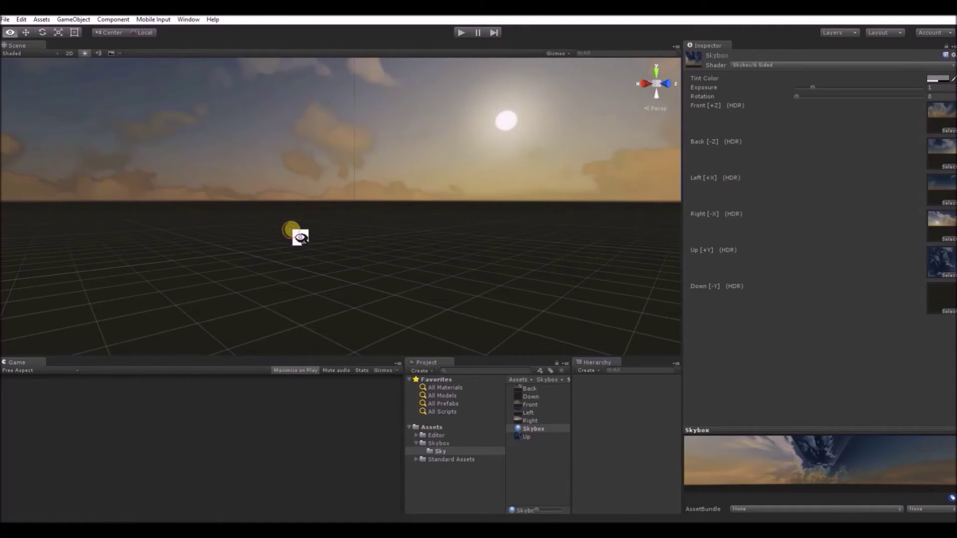
pyautogui.moveTo(293, 230); pyautogui.dragTo(293, 231, button='right')
# - Add a Directional Light from the GameObject > Light menu
pyautogui.click(81, 20)
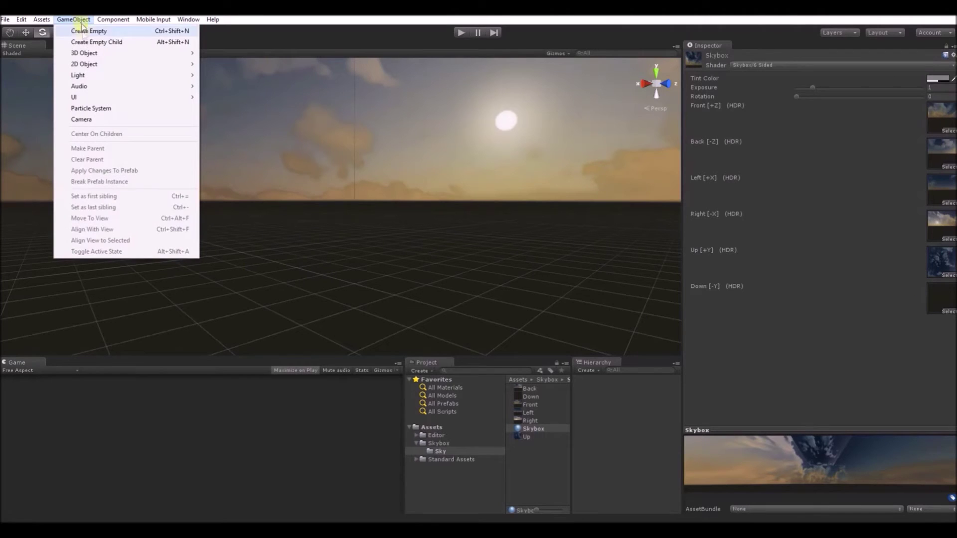
pyautogui.moveTo(102, 89)
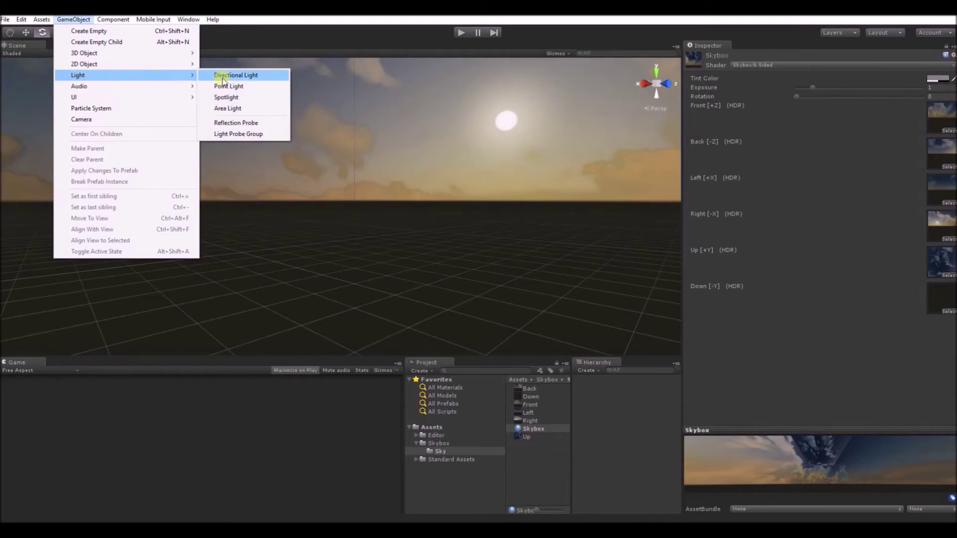
pyautogui.click(247, 81)
# - Rotate the directional light to about X 14.15, Y 64.71
pyautogui.moveTo(301, 214); pyautogui.dragTo(519, 207, button='middle')
pyautogui.moveTo(578, 232); pyautogui.dragTo(538, 215)
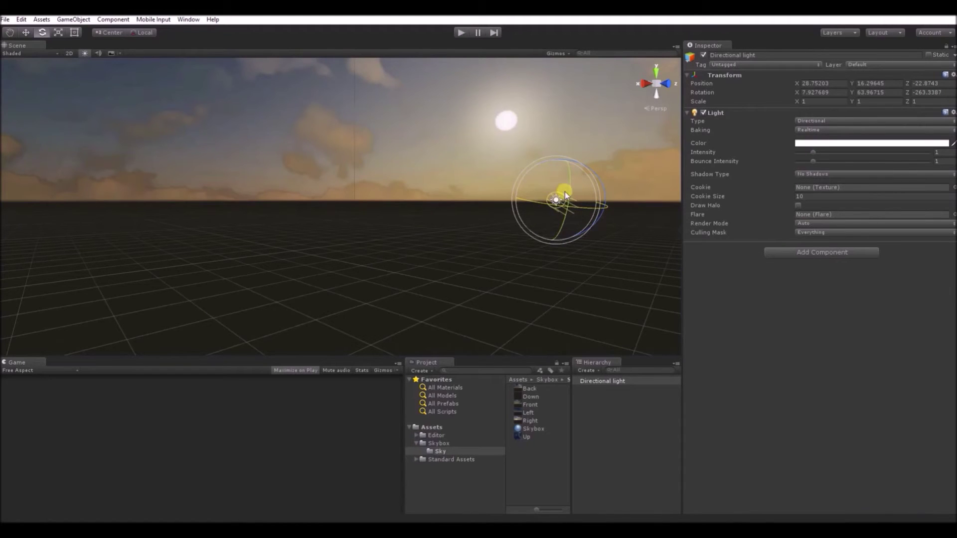
pyautogui.moveTo(567, 197); pyautogui.dragTo(570, 205)
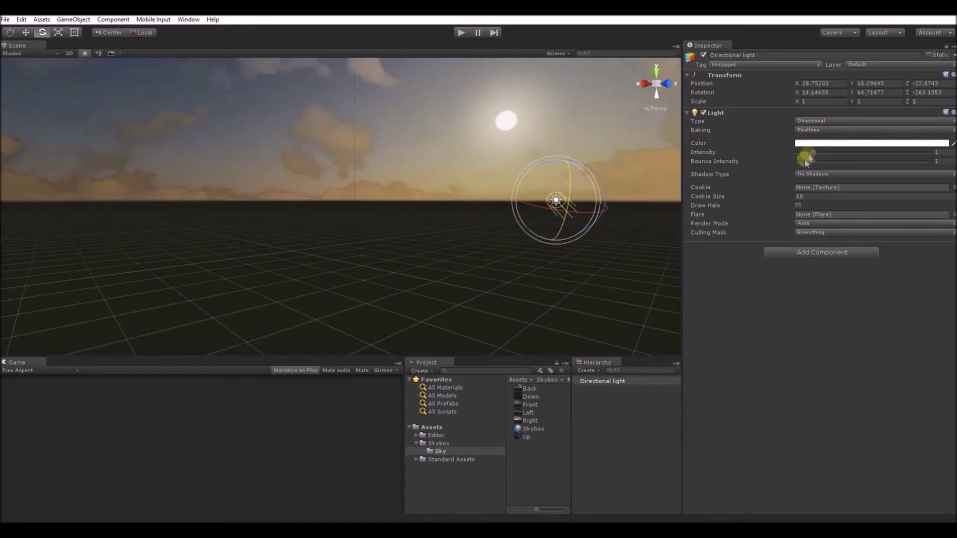
# - Try Hard Shadows on the light, then set its Shadow Type back to No Shadows
pyautogui.click(805, 174)
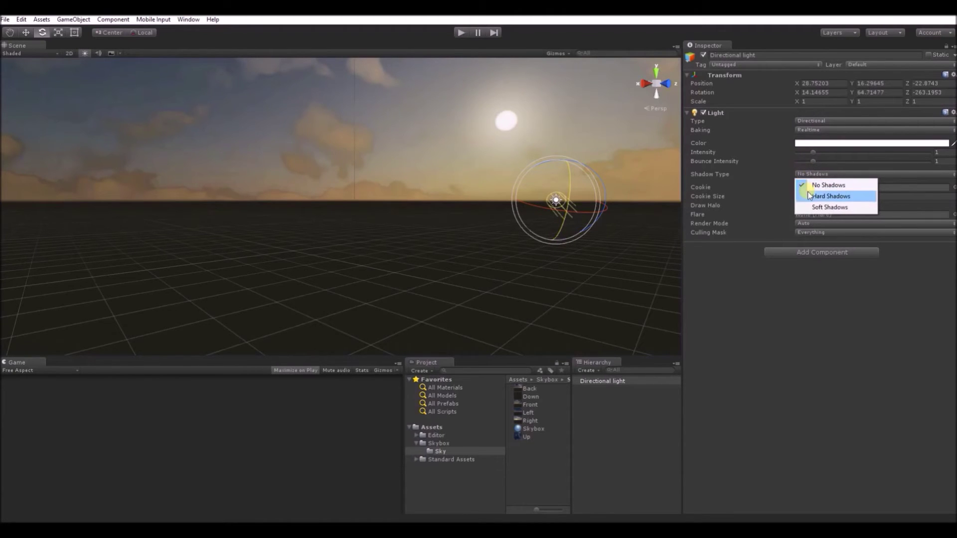
pyautogui.click(809, 195)
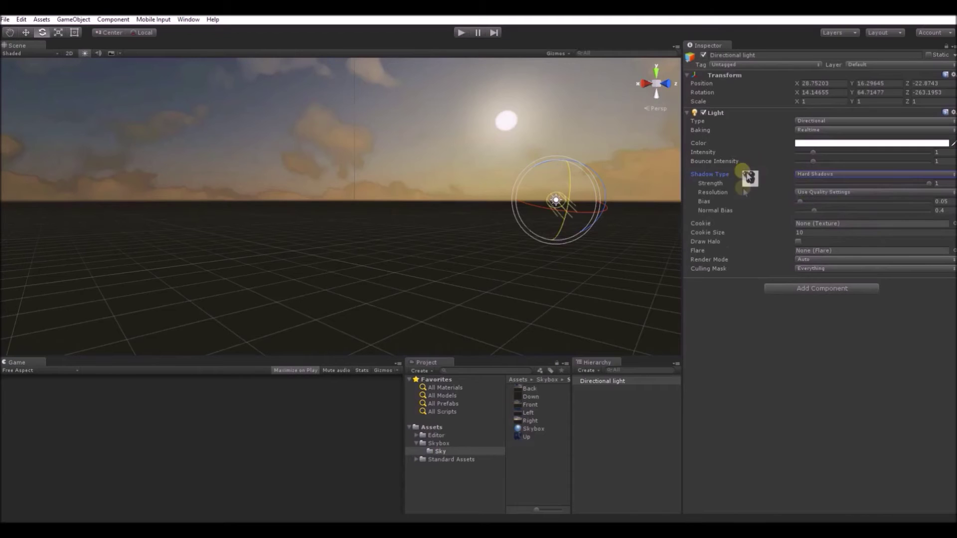
pyautogui.click(810, 174)
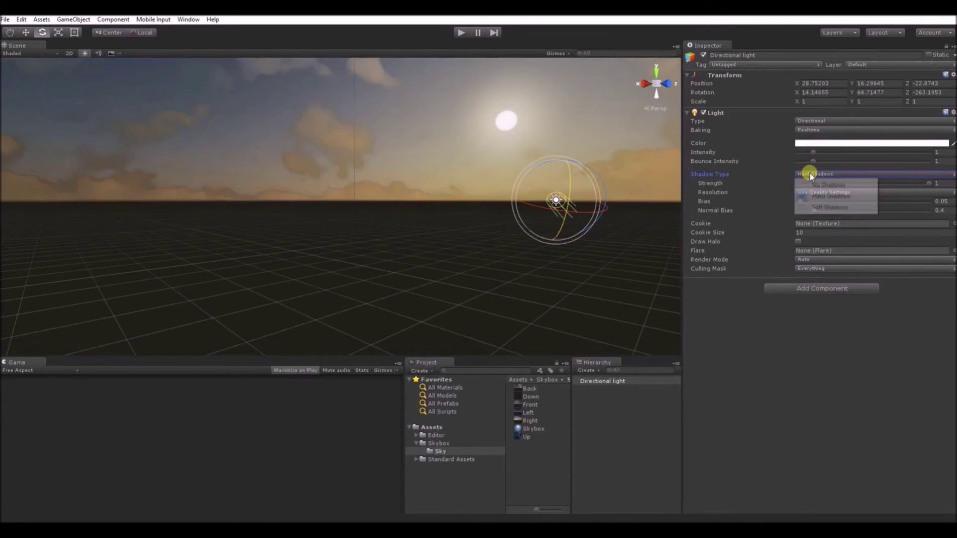
pyautogui.click(813, 186)
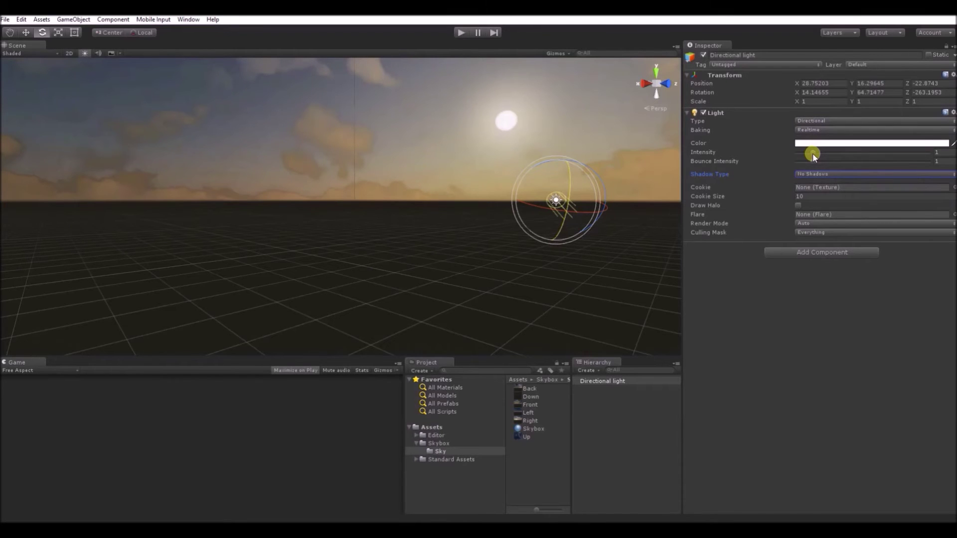
# - Set the directional light's intensity to 0.58
pyautogui.click(812, 154)
pyautogui.moveTo(812, 153); pyautogui.dragTo(842, 157)
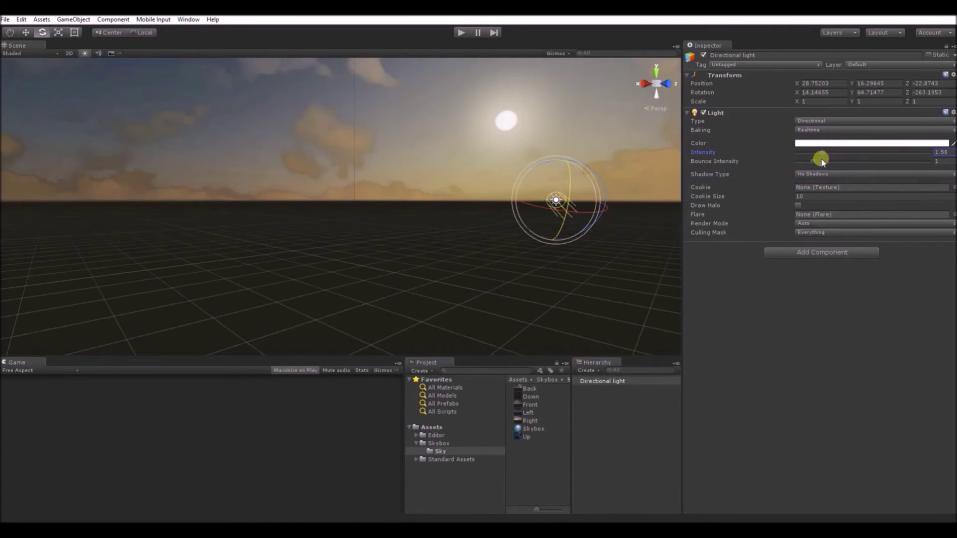
pyautogui.moveTo(811, 163); pyautogui.dragTo(807, 168)
# - Give the light the 50mmZoom flare and rotate it so the sun shifts left
pyautogui.click(953, 214)
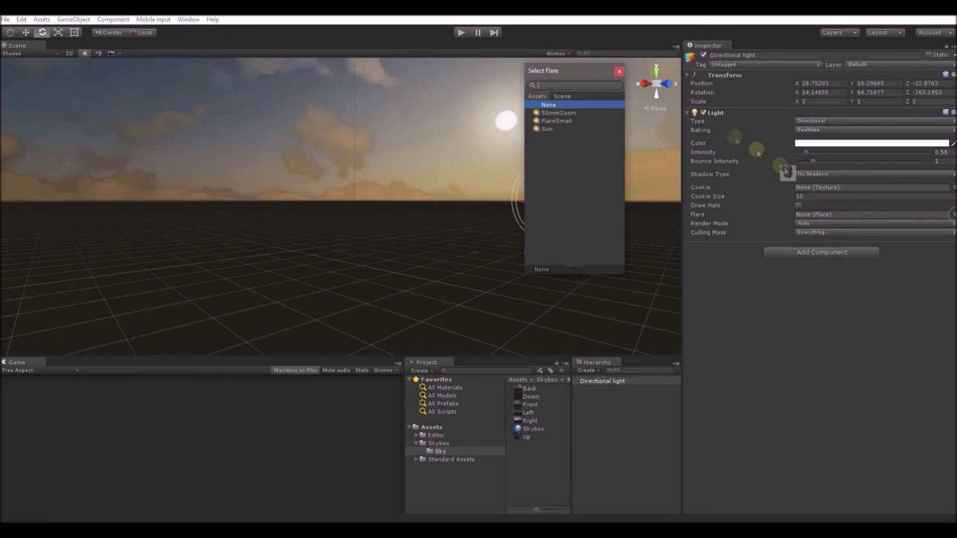
pyautogui.click(570, 113)
pyautogui.click(619, 72)
pyautogui.moveTo(583, 222); pyautogui.dragTo(567, 196)
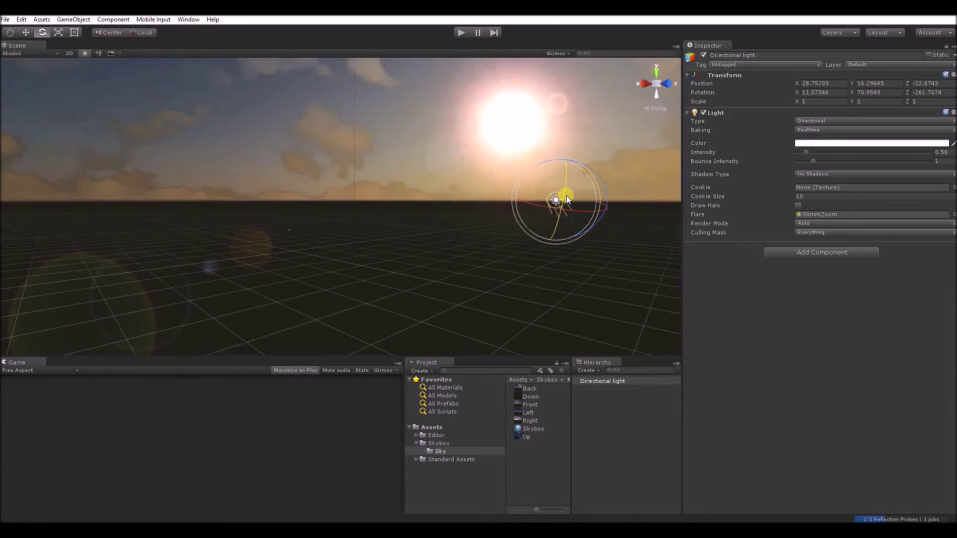
# - Compare the FlareSmall and Sun flares, keep 50mmZoom, and nudge the light's angle
pyautogui.click(953, 215)
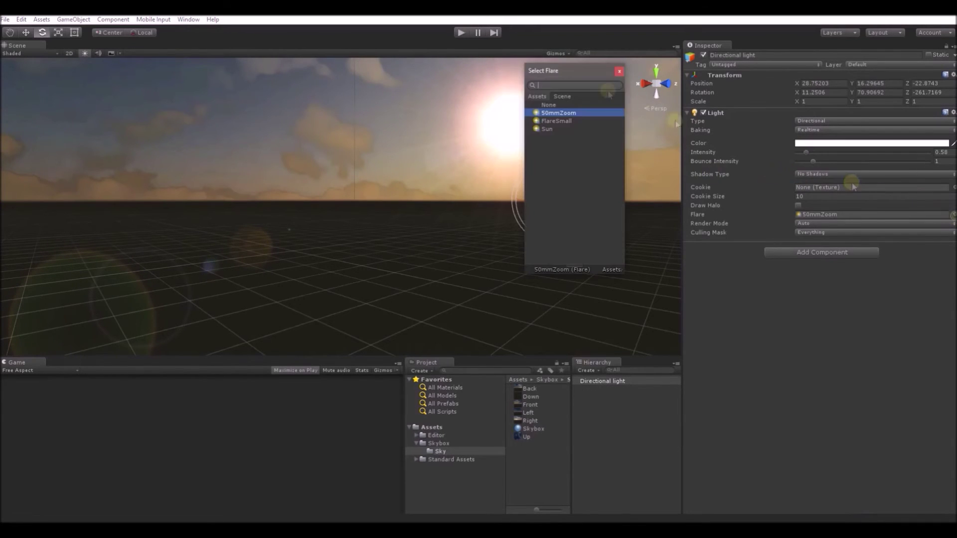
pyautogui.click(565, 121)
pyautogui.moveTo(574, 70); pyautogui.dragTo(613, 68)
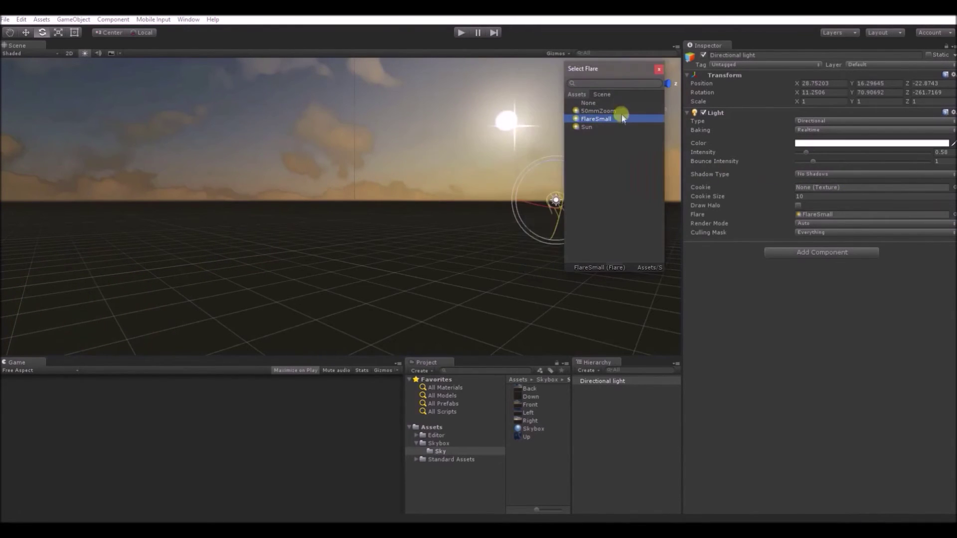
pyautogui.click(586, 127)
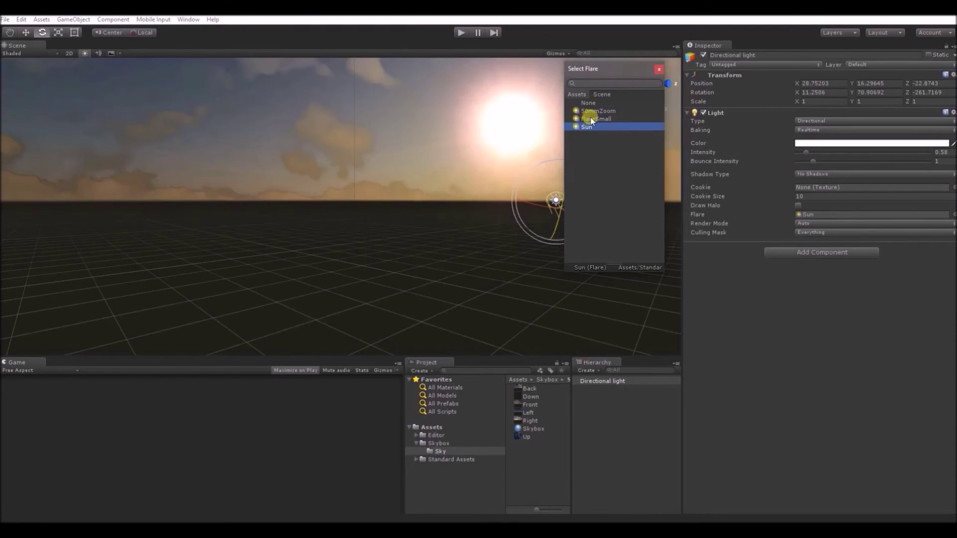
pyautogui.click(596, 111)
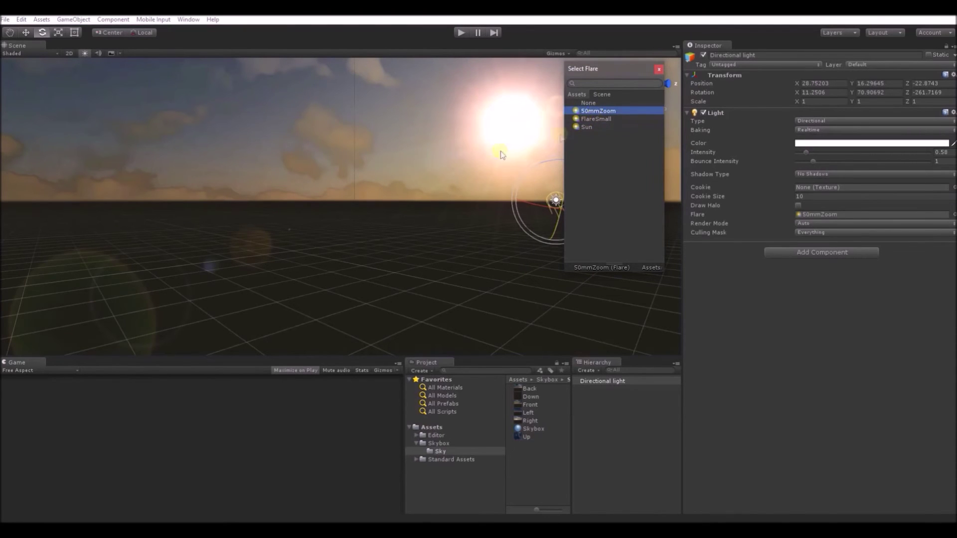
pyautogui.click(659, 69)
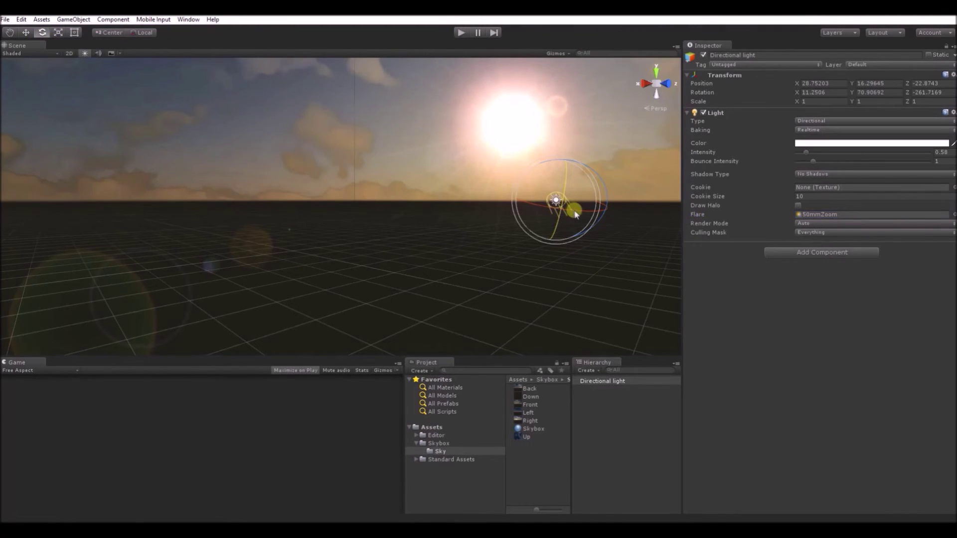
pyautogui.moveTo(575, 215); pyautogui.dragTo(577, 215)
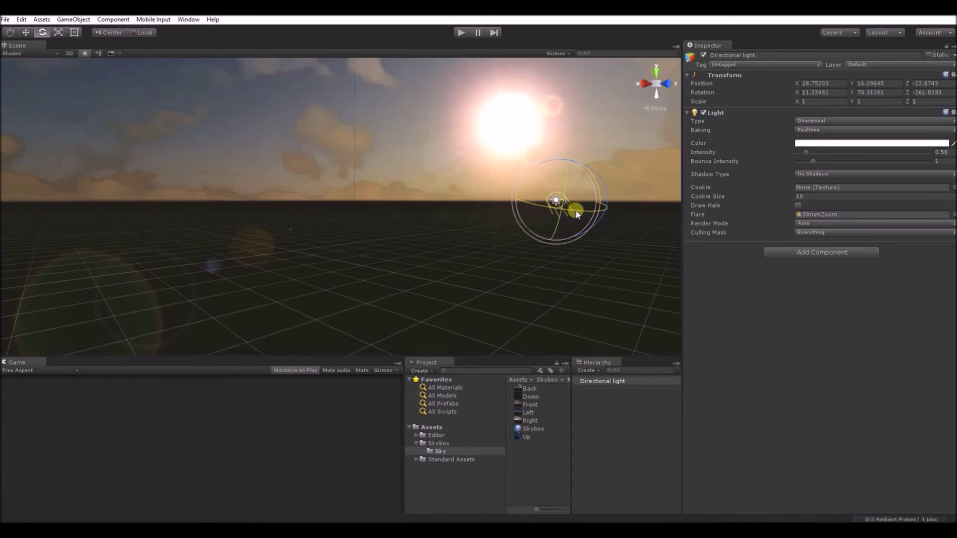
# - Toggle the scene view's sun glow and flare off and on twice
pyautogui.click(84, 53)
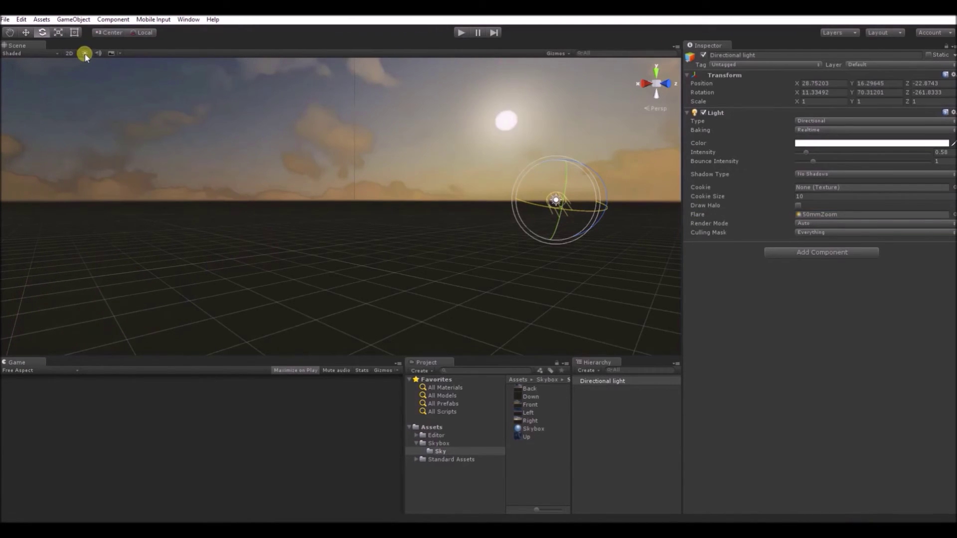
pyautogui.click(84, 54)
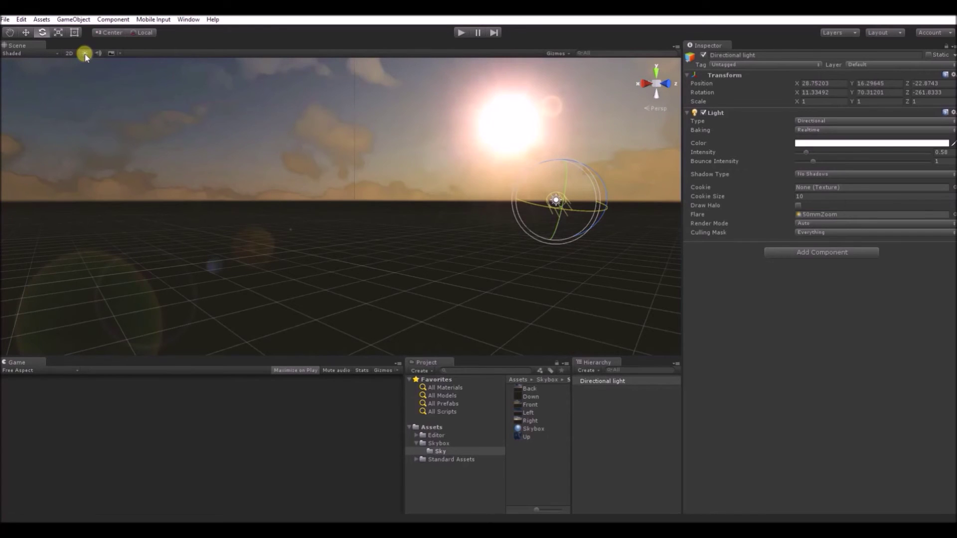
pyautogui.click(85, 53)
pyautogui.click(84, 53)
# - Deselect the light and add a Cube via GameObject > 3D Object
pyautogui.click(479, 216)
pyautogui.moveTo(468, 216); pyautogui.dragTo(585, 227, button='right')
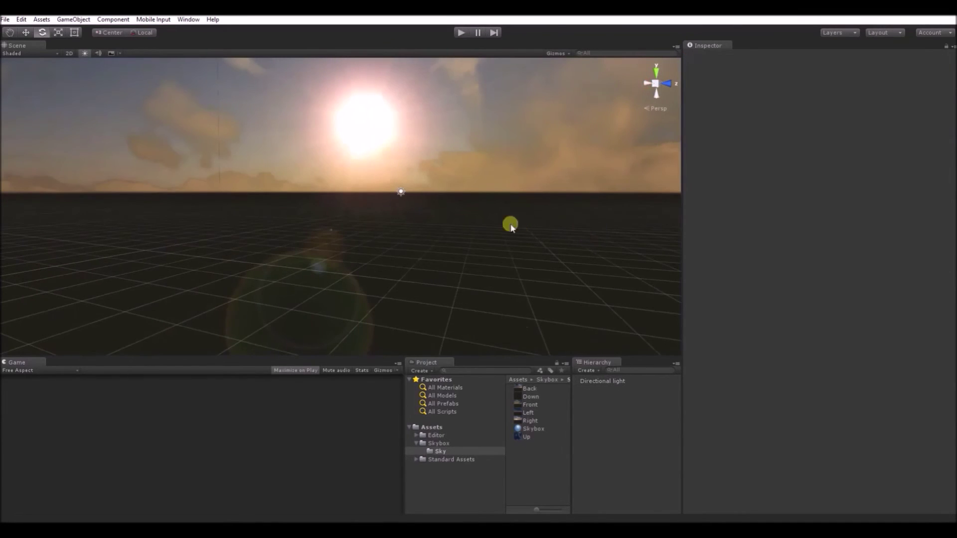
pyautogui.click(73, 19)
pyautogui.moveTo(184, 64)
pyautogui.click(219, 53)
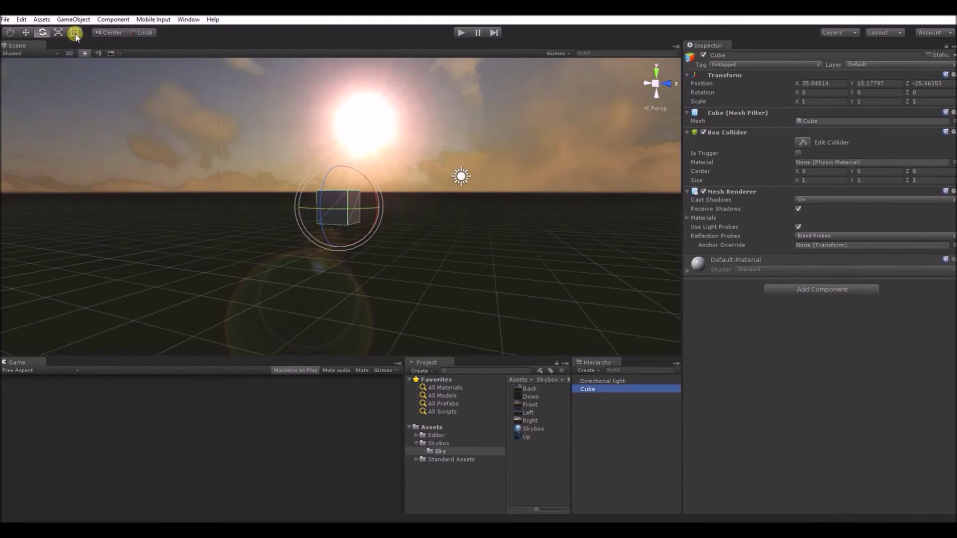
# - Stretch the cube with the Rect tool into a slab about 5.47 × 1 × 8.36
pyautogui.click(75, 33)
pyautogui.moveTo(358, 204); pyautogui.dragTo(673, 238)
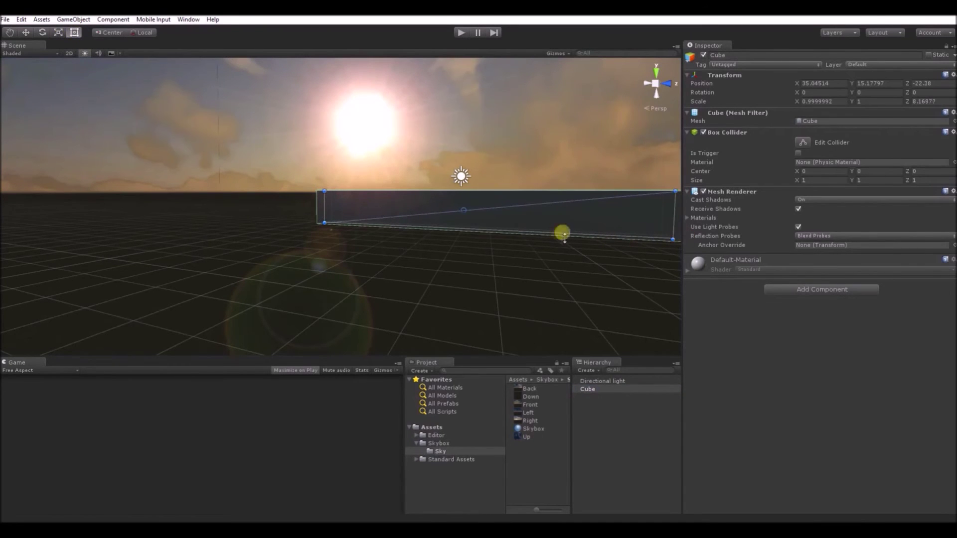
pyautogui.keyDown('alt'); pyautogui.moveTo(602, 192); pyautogui.dragTo(387, 241); pyautogui.keyUp('alt')
pyautogui.moveTo(518, 226); pyautogui.dragTo(434, 231, button='middle')
pyautogui.moveTo(403, 233); pyautogui.dragTo(539, 199)
pyautogui.moveTo(539, 200); pyautogui.dragTo(550, 281, button='middle')
pyautogui.keyDown('alt'); pyautogui.moveTo(521, 253); pyautogui.dragTo(384, 154); pyautogui.keyUp('alt')
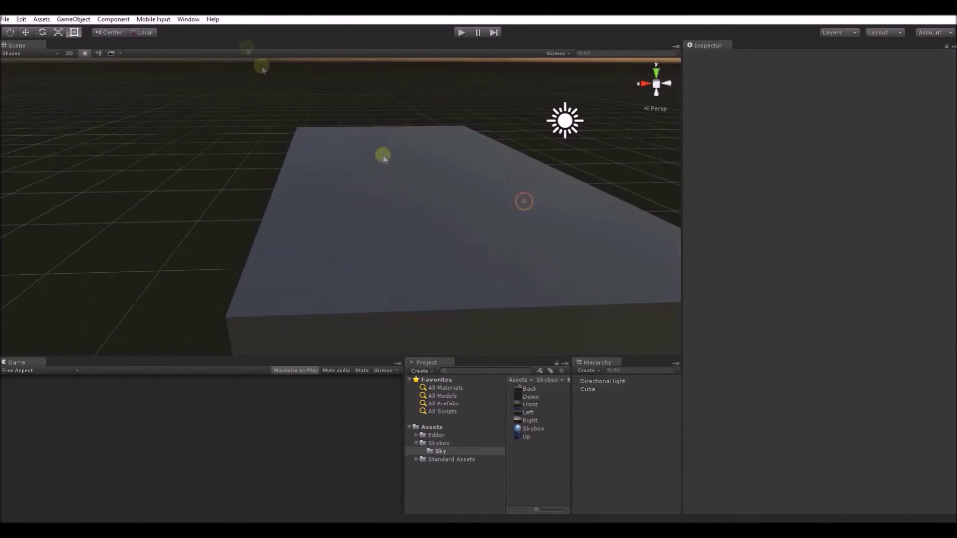
pyautogui.click(73, 19)
# - Add a second cube and move it up and to the right
pyautogui.moveTo(102, 58)
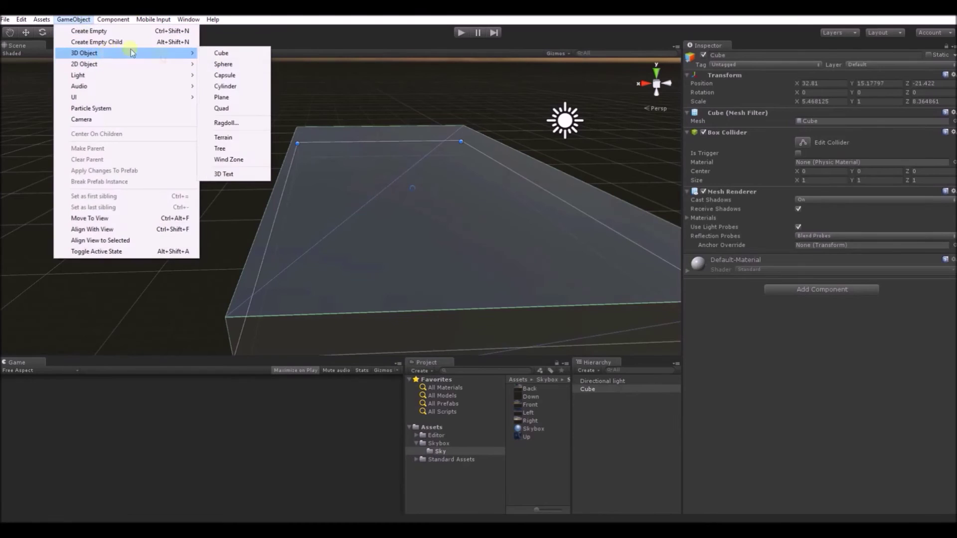
pyautogui.click(215, 52)
pyautogui.click(26, 32)
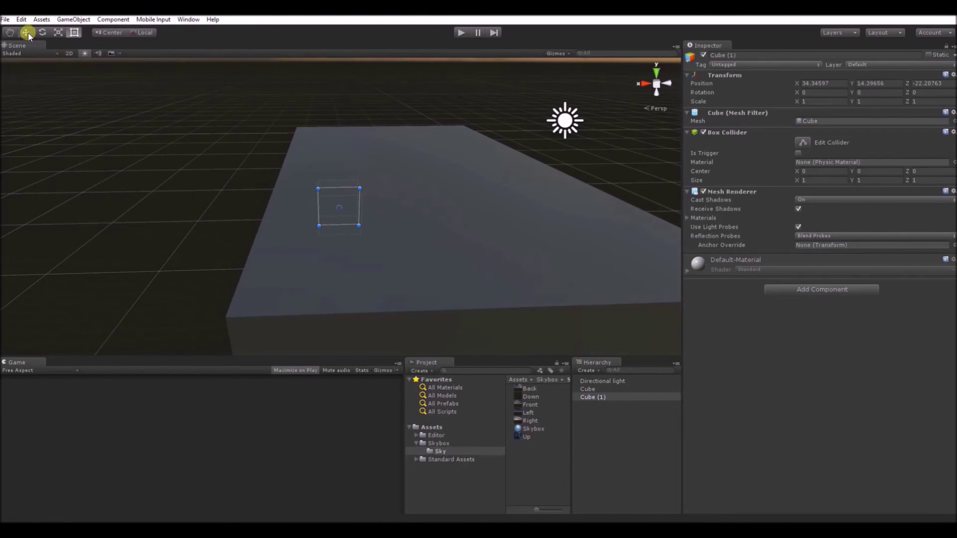
pyautogui.moveTo(336, 176); pyautogui.dragTo(361, 151)
pyautogui.moveTo(317, 194); pyautogui.dragTo(419, 188)
# - Set the directional light's Shadow Type to Hard Shadows
pyautogui.click(561, 109)
pyautogui.click(805, 174)
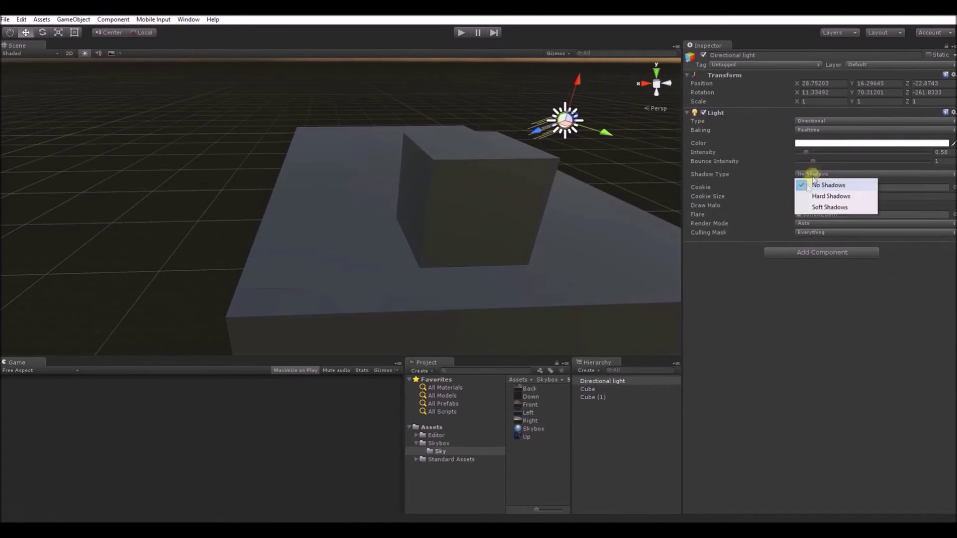
pyautogui.click(808, 196)
# - Set the new cube down on the slab and spin it around its vertical axis
pyautogui.click(493, 222)
pyautogui.moveTo(493, 222); pyautogui.dragTo(477, 148)
pyautogui.moveTo(540, 107); pyautogui.dragTo(537, 132)
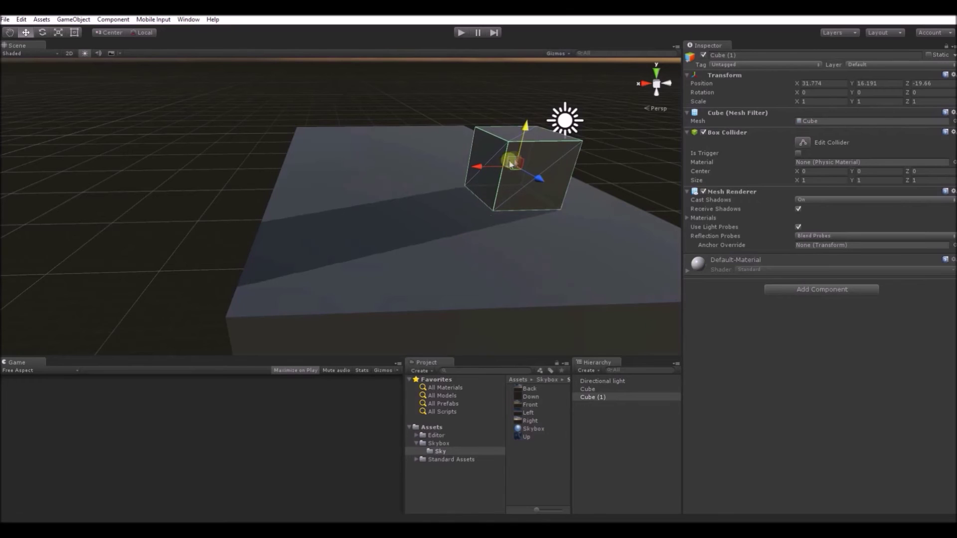
pyautogui.click(42, 33)
pyautogui.press('r')
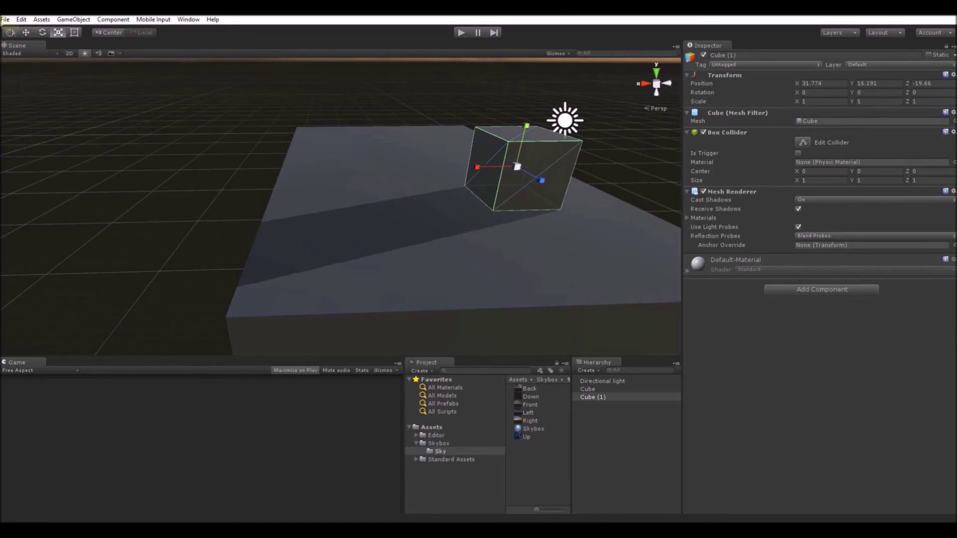
pyautogui.click(43, 33)
pyautogui.moveTo(459, 171); pyautogui.dragTo(721, 163)
# - Shift Cube (1) left and back, then duplicate it with Ctrl+D
pyautogui.click(638, 147)
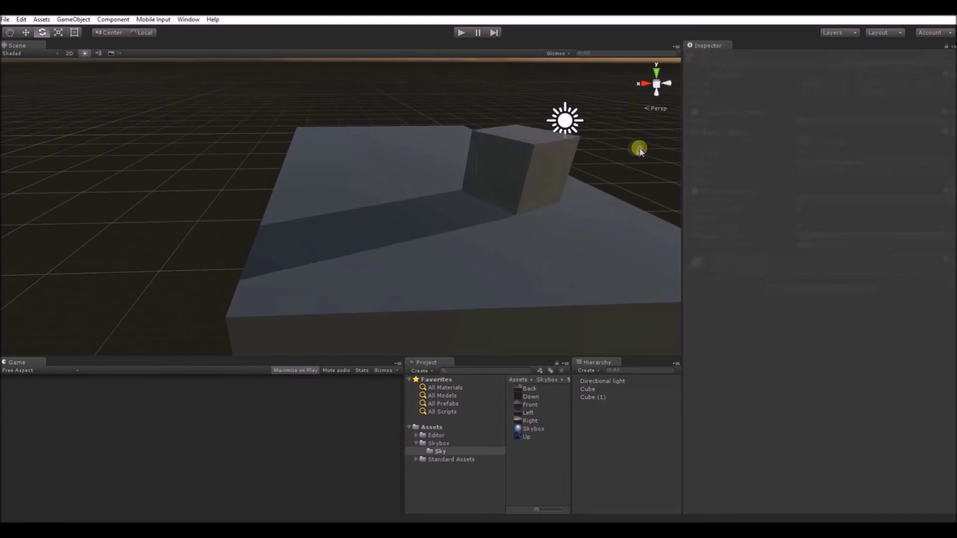
pyautogui.click(504, 167)
pyautogui.moveTo(504, 167); pyautogui.dragTo(526, 146, button='right')
pyautogui.click(25, 33)
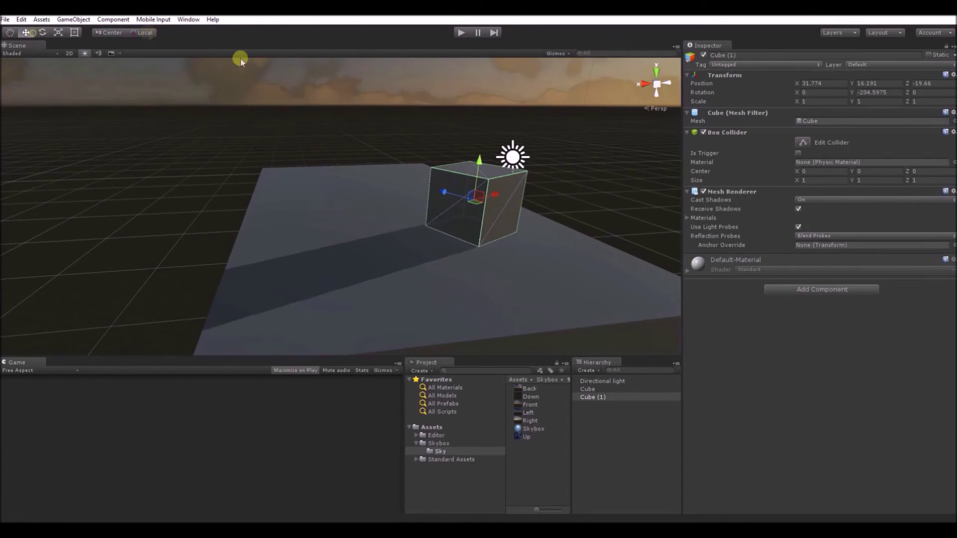
pyautogui.moveTo(438, 195); pyautogui.dragTo(433, 102)
pyautogui.hotkey('ctrl', 'd')
pyautogui.hotkey('ctrl', 'd')
# - Slide the raised Cube (3) across above the two cubes and along its depth axis
pyautogui.moveTo(396, 128); pyautogui.dragTo(416, 134)
pyautogui.moveTo(361, 171); pyautogui.dragTo(286, 190, button='right')
pyautogui.moveTo(222, 184); pyautogui.dragTo(393, 181, button='middle')
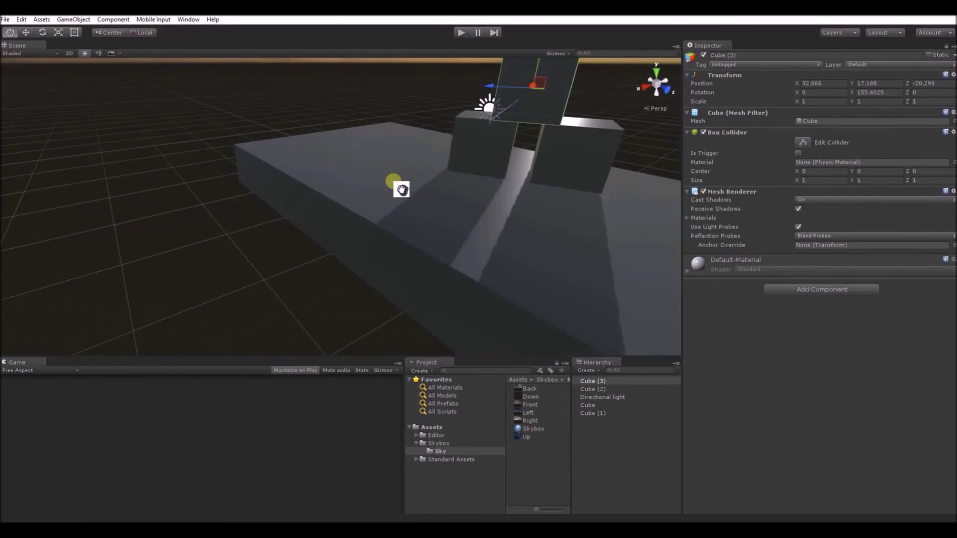
pyautogui.moveTo(393, 182); pyautogui.dragTo(428, 155, button='right')
pyautogui.scroll(-2, 430, 157)
# - Frame the ground slab and stretch its edges with the Rect tool to about 14 × 12
pyautogui.click(552, 263)
pyautogui.press('f')
pyautogui.moveTo(552, 263); pyautogui.dragTo(433, 216, button='right')
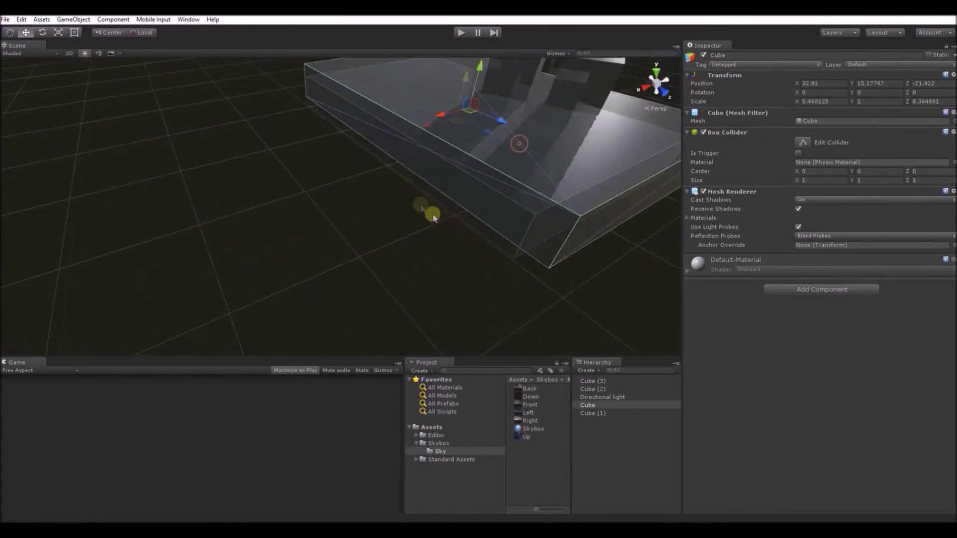
pyautogui.scroll(-3, 433, 214)
pyautogui.click(73, 33)
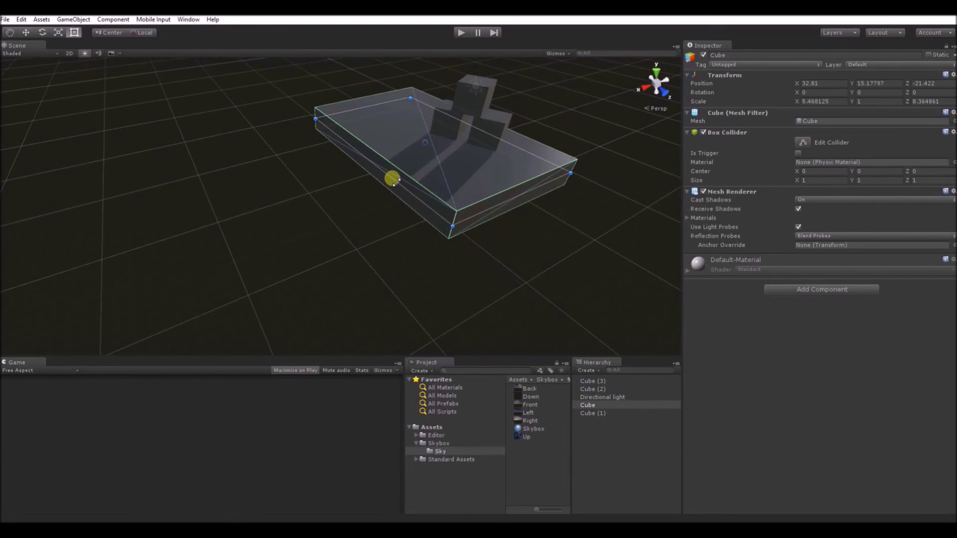
pyautogui.keyDown('alt'); pyautogui.moveTo(538, 197); pyautogui.dragTo(420, 178); pyautogui.keyUp('alt')
pyautogui.moveTo(336, 197); pyautogui.dragTo(63, 231)
pyautogui.moveTo(364, 250); pyautogui.dragTo(466, 370)
# - Reselect the ground slab and orbit the view back toward the platform
pyautogui.click(581, 145)
pyautogui.click(473, 178)
pyautogui.moveTo(474, 178); pyautogui.dragTo(542, 181, button='middle')
pyautogui.click(21, 19)
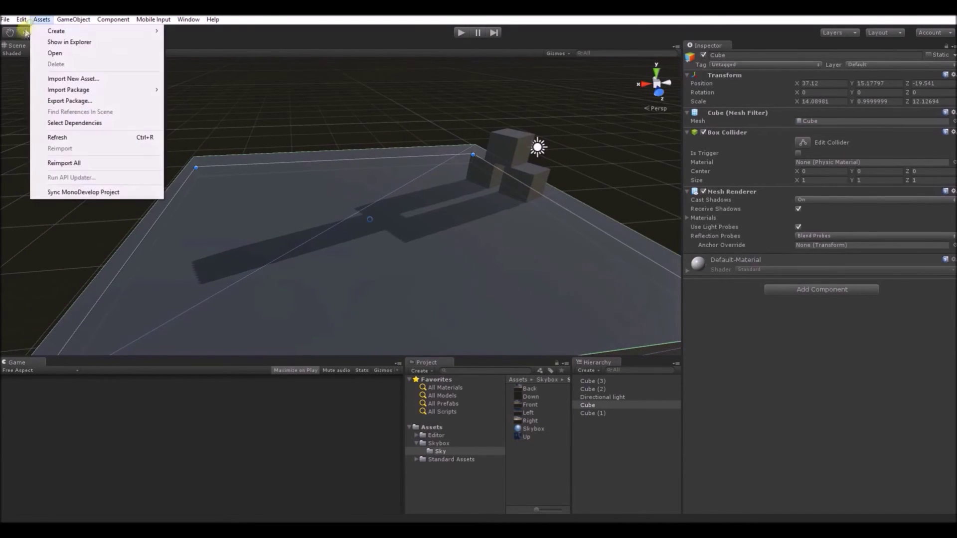
pyautogui.click(292, 79)
pyautogui.click(575, 202)
pyautogui.moveTo(527, 185); pyautogui.dragTo(576, 183, button='right')
pyautogui.scroll(3, 473, 136)
pyautogui.keyDown('alt'); pyautogui.moveTo(473, 137); pyautogui.dragTo(478, 175); pyautogui.keyUp('alt')
# - Duplicate Cube (1) into Cube (4) and Cube (5), placing each on the slab
pyautogui.click(445, 165)
pyautogui.hotkey('ctrl', 'd')
pyautogui.moveTo(409, 179); pyautogui.dragTo(474, 240)
pyautogui.hotkey('ctrl', 'd')
pyautogui.scroll(-3, 473, 239)
pyautogui.moveTo(497, 151); pyautogui.dragTo(450, 129, button='right')
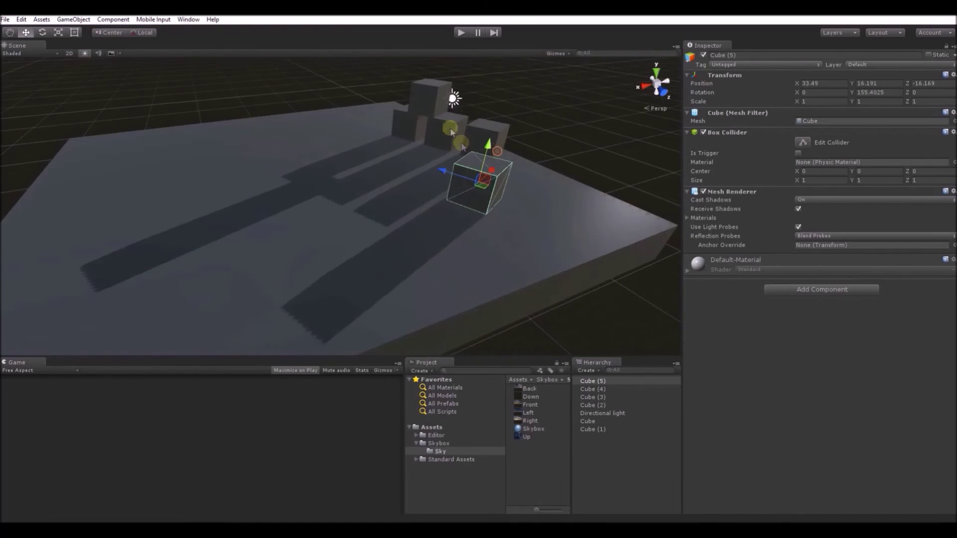
pyautogui.click(453, 99)
pyautogui.click(43, 33)
# - Rotate the directional light so the low sun sits behind the cubes, re-angling the shadows
pyautogui.moveTo(421, 189); pyautogui.dragTo(428, 161, button='right')
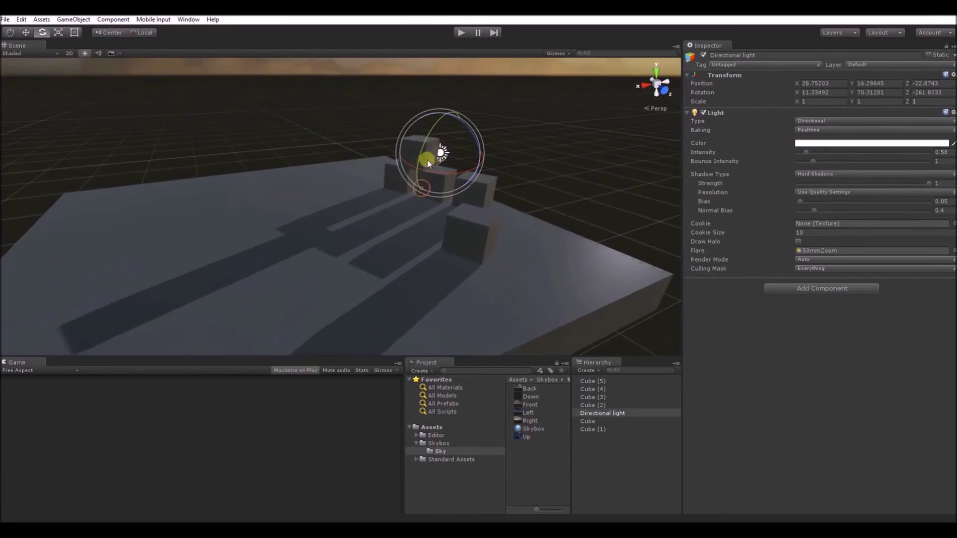
pyautogui.moveTo(432, 171); pyautogui.dragTo(466, 163)
pyautogui.moveTo(465, 208)
pyautogui.mouseDown(button='right')
pyautogui.moveTo(503, 150)
pyautogui.moveTo(466, 191)
pyautogui.mouseUp(button='right')
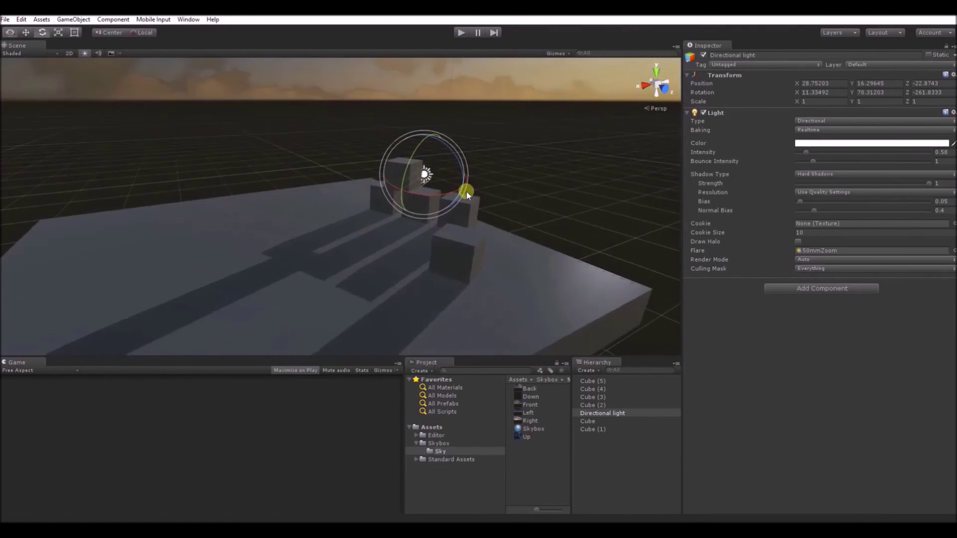
pyautogui.scroll(3, 470, 177)
# - Orbit the Scene view to face the cubes and select them with the Rotate tool active
pyautogui.click(555, 140)
pyautogui.moveTo(555, 141); pyautogui.dragTo(543, 156, button='right')
pyautogui.moveTo(544, 157); pyautogui.dragTo(486, 153, button='middle')
pyautogui.keyDown('alt'); pyautogui.moveTo(495, 162); pyautogui.dragTo(635, 160); pyautogui.keyUp('alt')
pyautogui.press('e')
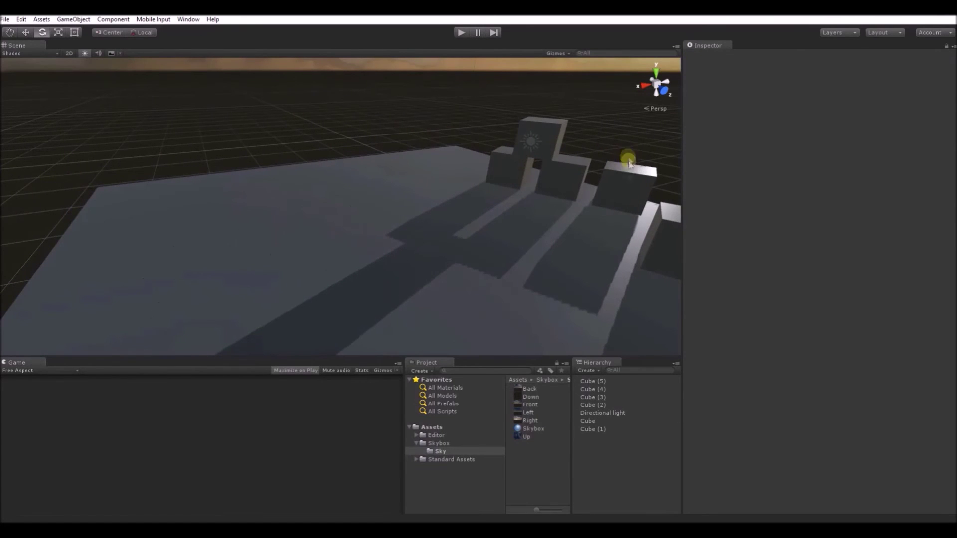
pyautogui.keyDown('alt'); pyautogui.moveTo(373, 301); pyautogui.dragTo(479, 223); pyautogui.keyUp('alt')
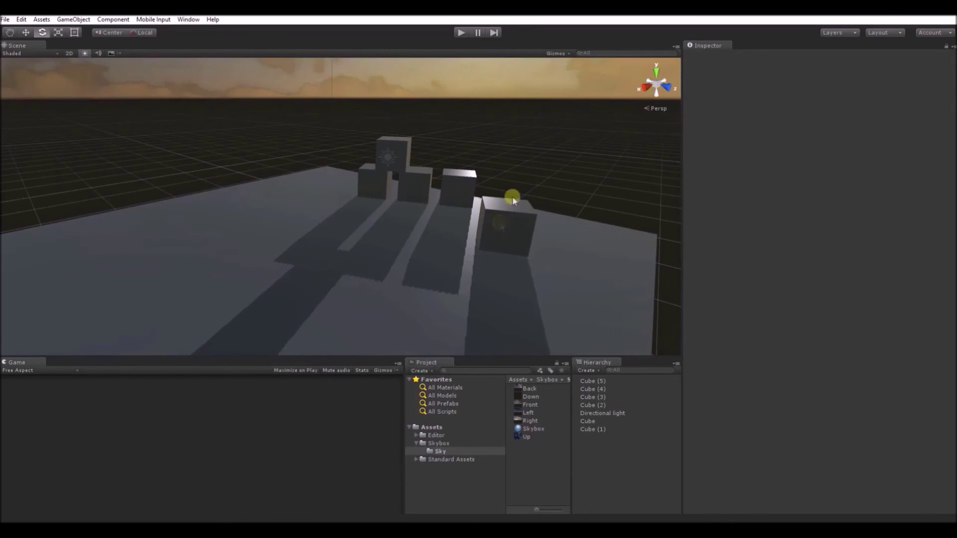
pyautogui.click(504, 229)
pyautogui.keyDown('alt'); pyautogui.moveTo(515, 205); pyautogui.dragTo(326, 300); pyautogui.keyUp('alt')
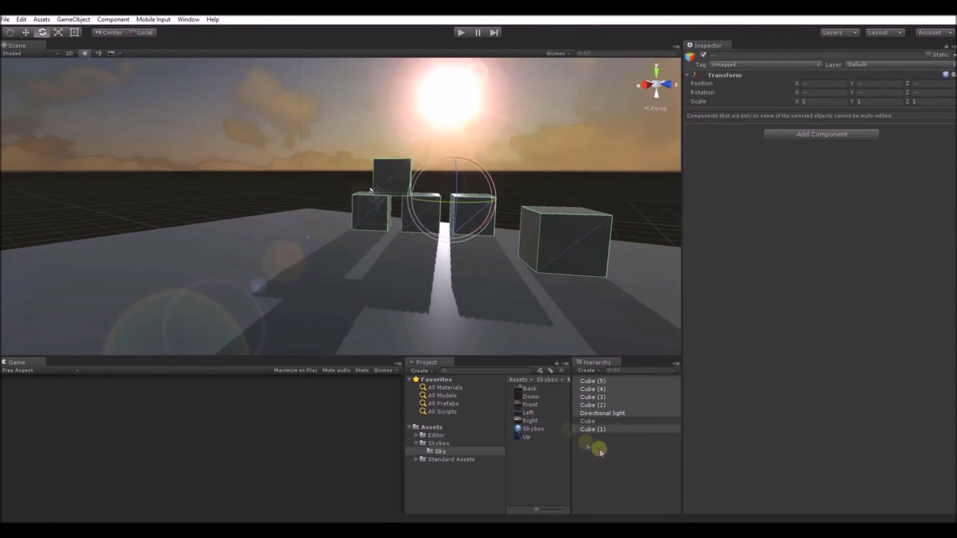
# - Add a Rigidbody component to the selected cubes via Component > Physics
pyautogui.keyDown('ctrl'); pyautogui.click(611, 413); pyautogui.keyUp('ctrl')
pyautogui.moveTo(504, 228); pyautogui.dragTo(466, 269, button='right')
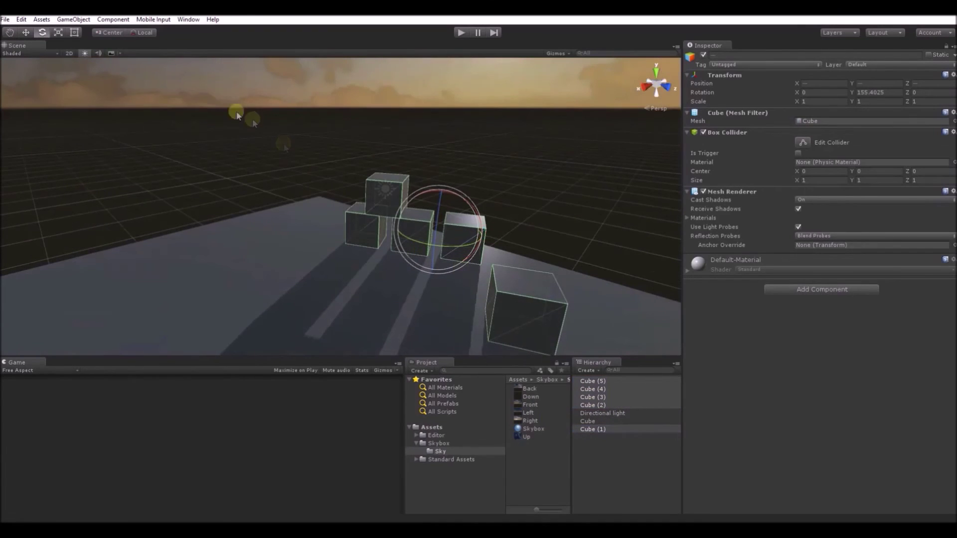
pyautogui.click(113, 20)
pyautogui.moveTo(116, 65)
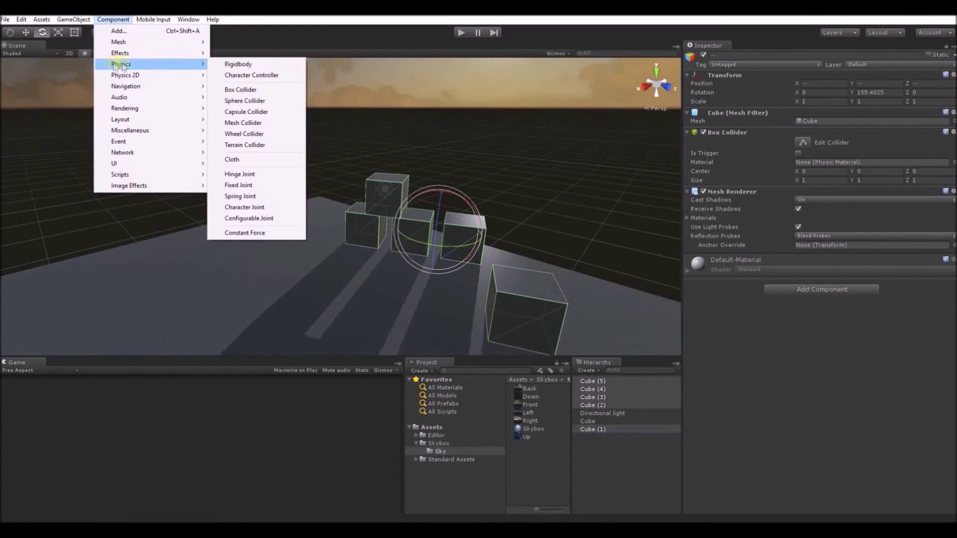
pyautogui.click(238, 65)
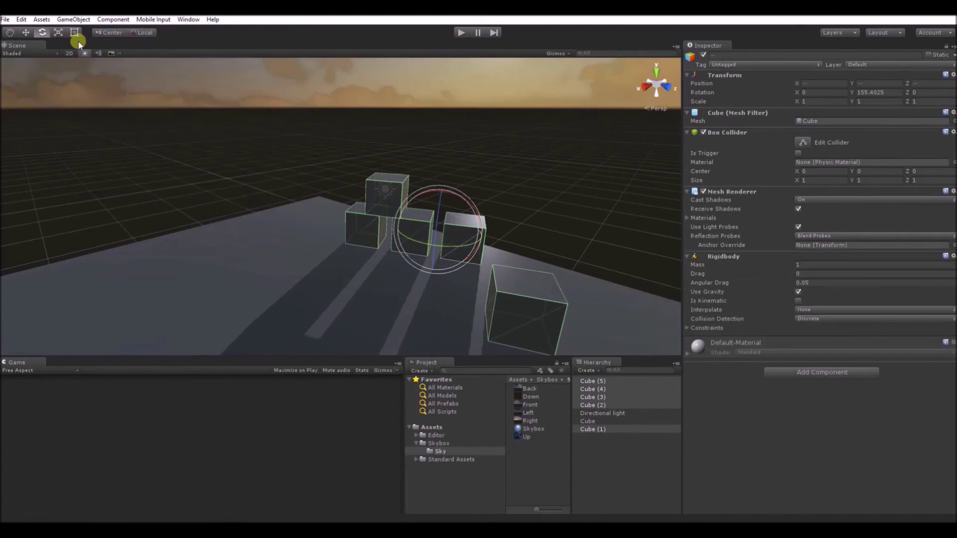
# - Try tilting all the cubes together with the Rotate tool, then undo the group tilt
pyautogui.click(26, 33)
pyautogui.moveTo(367, 154); pyautogui.dragTo(398, 179, button='right')
pyautogui.keyDown('alt'); pyautogui.moveTo(418, 151); pyautogui.dragTo(433, 86); pyautogui.keyUp('alt')
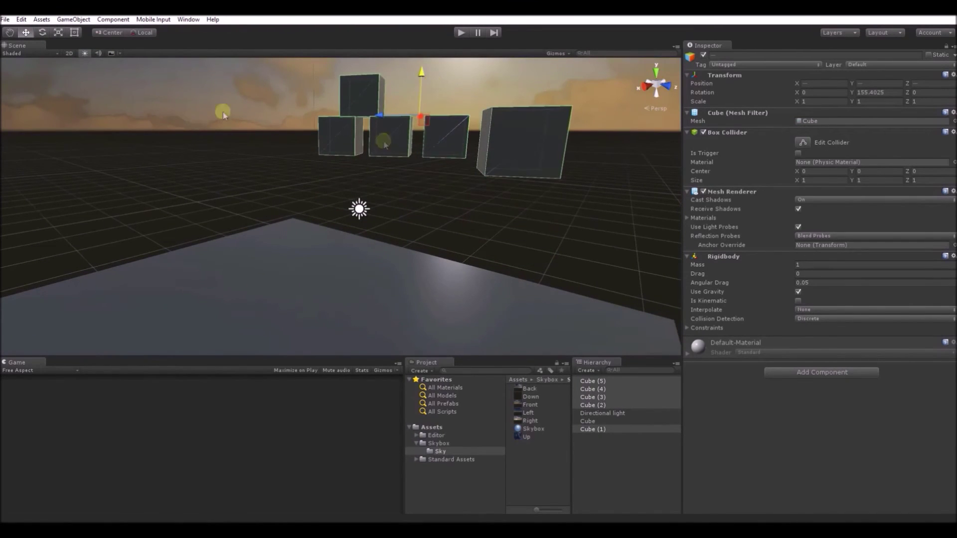
pyautogui.click(42, 32)
pyautogui.keyDown('alt'); pyautogui.moveTo(377, 199); pyautogui.dragTo(383, 162); pyautogui.keyUp('alt')
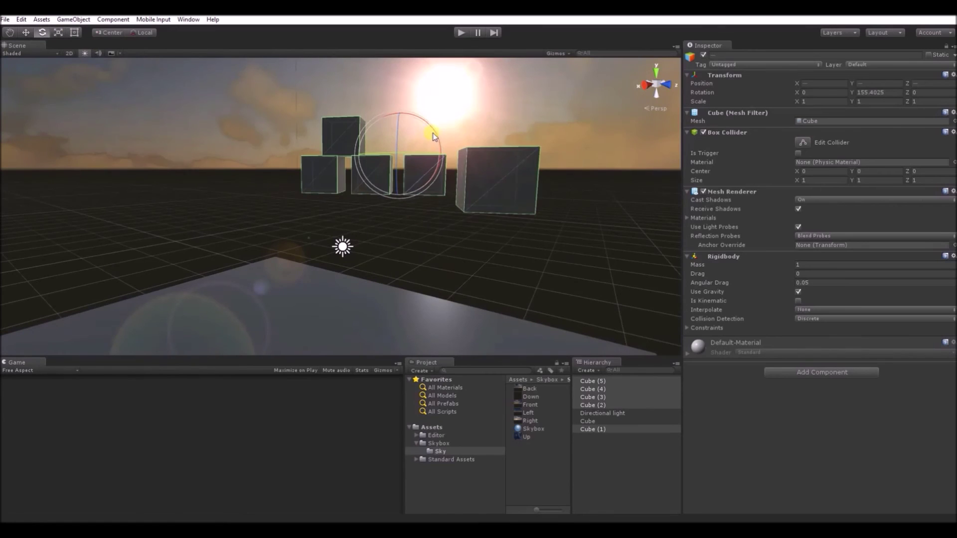
pyautogui.moveTo(433, 137); pyautogui.dragTo(446, 148)
pyautogui.hotkey('ctrl', 'z')
# - Tilt Cube (5), Cube (4) about 45°, Cube (2) and Cube (3) individually
pyautogui.click(534, 152)
pyautogui.moveTo(458, 157); pyautogui.dragTo(450, 175)
pyautogui.click(423, 182)
pyautogui.moveTo(427, 162); pyautogui.dragTo(316, 223)
pyautogui.click(361, 186)
pyautogui.click(295, 183)
pyautogui.click(305, 163)
pyautogui.moveTo(306, 159); pyautogui.dragTo(311, 193)
pyautogui.click(355, 129)
pyautogui.moveTo(336, 153); pyautogui.dragTo(338, 171)
# - Clear the selection, frame the scene, and start Play mode to test the physics
pyautogui.click(492, 114)
pyautogui.moveTo(463, 159); pyautogui.dragTo(557, 154, button='middle')
pyautogui.moveTo(515, 242); pyautogui.dragTo(537, 218, button='right')
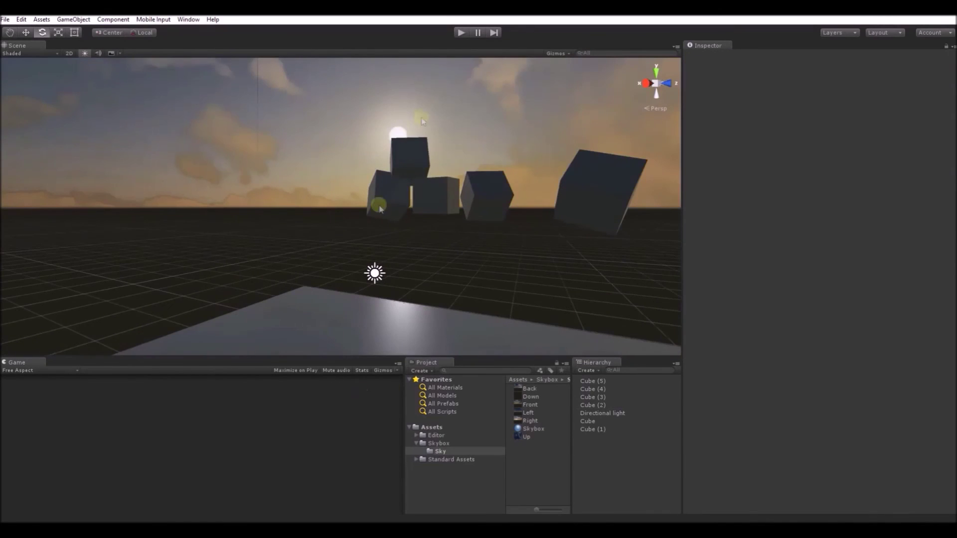
pyautogui.moveTo(523, 142); pyautogui.dragTo(514, 156, button='right')
pyautogui.scroll(-3, 524, 151)
pyautogui.moveTo(523, 152); pyautogui.dragTo(663, 151, button='middle')
pyautogui.moveTo(421, 156); pyautogui.dragTo(446, 153, button='right')
pyautogui.click(461, 33)
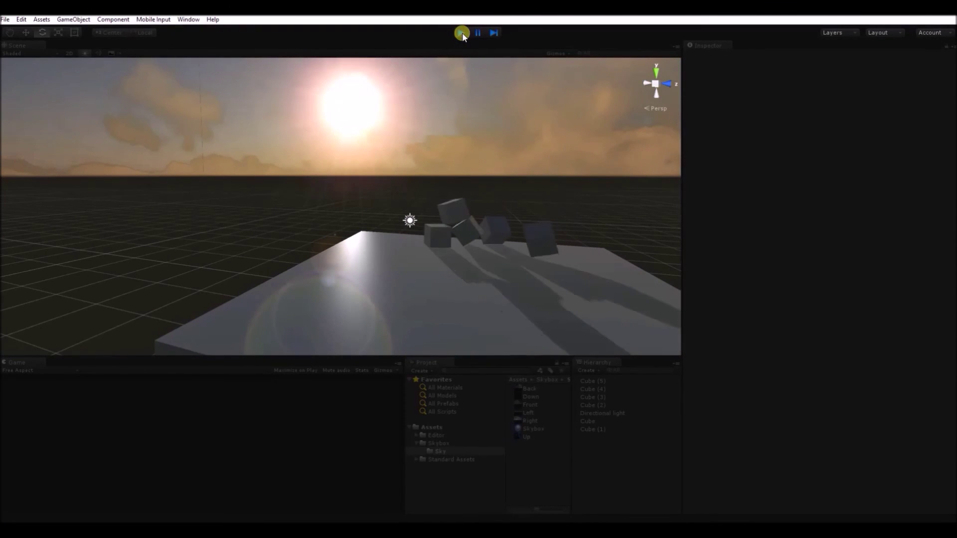
# - Stop Play, then move Cube (2) left and Cube (3) up and right
pyautogui.click(461, 33)
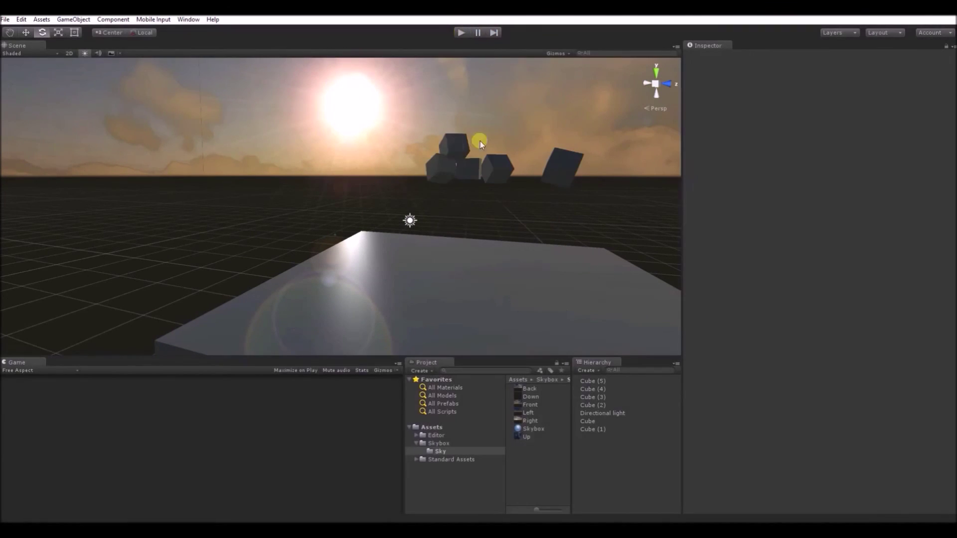
pyautogui.click(451, 158)
pyautogui.press('w')
pyautogui.moveTo(395, 161); pyautogui.dragTo(371, 160)
pyautogui.click(455, 148)
pyautogui.moveTo(440, 168); pyautogui.dragTo(454, 146)
# - Run and stop Play mode twice to watch the cubes fall and reset
pyautogui.click(461, 33)
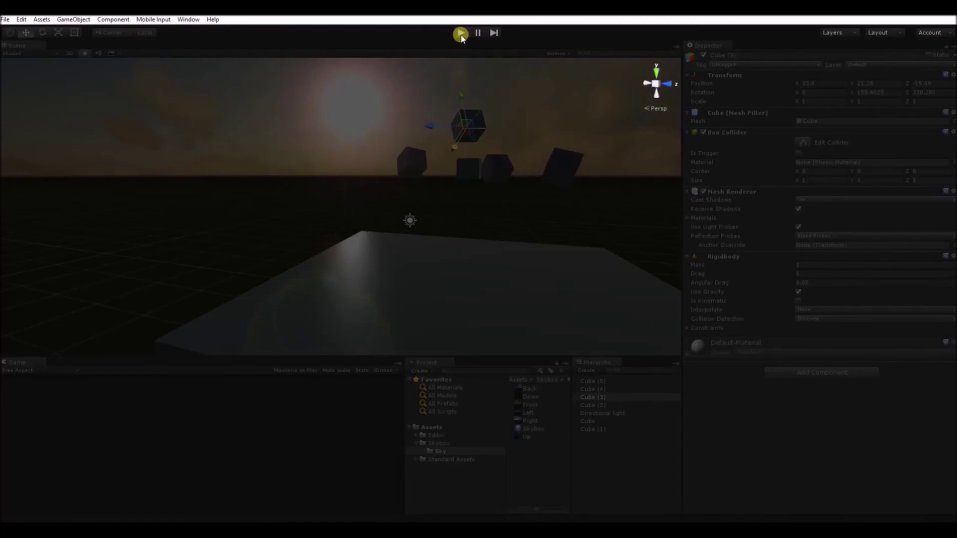
pyautogui.click(460, 33)
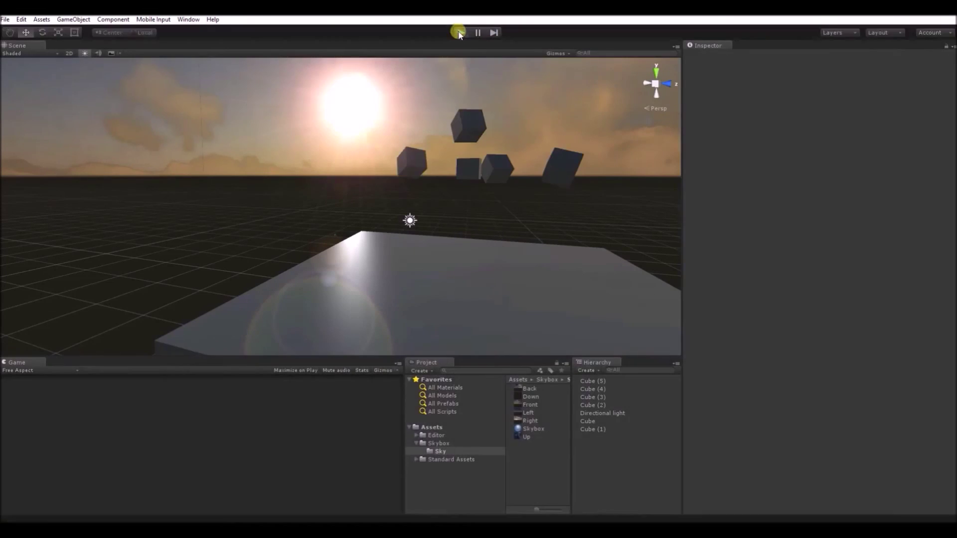
pyautogui.click(460, 33)
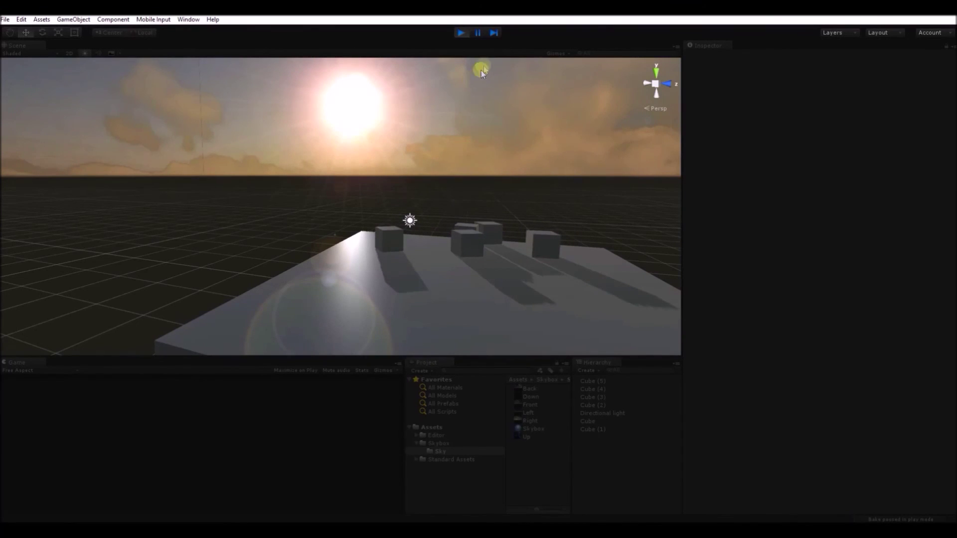
pyautogui.click(460, 32)
pyautogui.moveTo(451, 117); pyautogui.dragTo(468, 183, button='right')
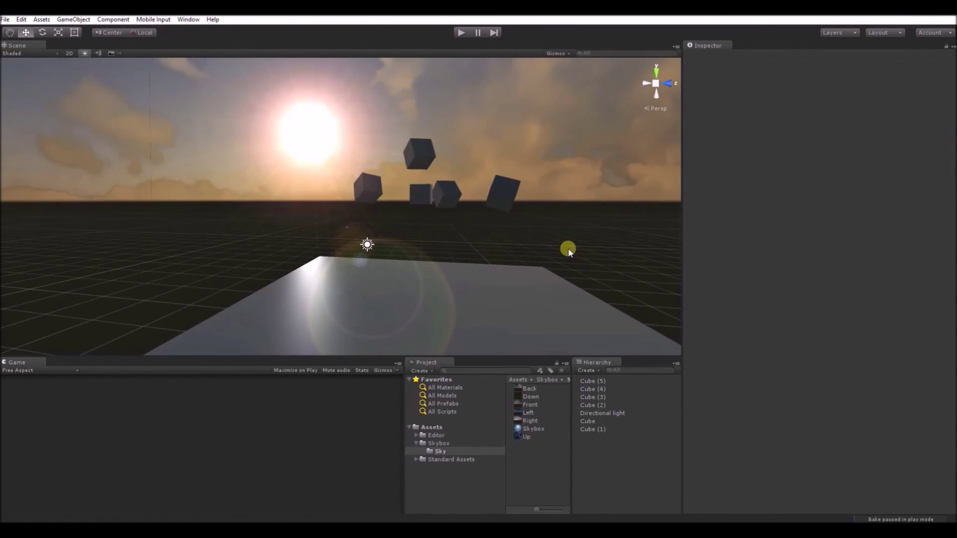